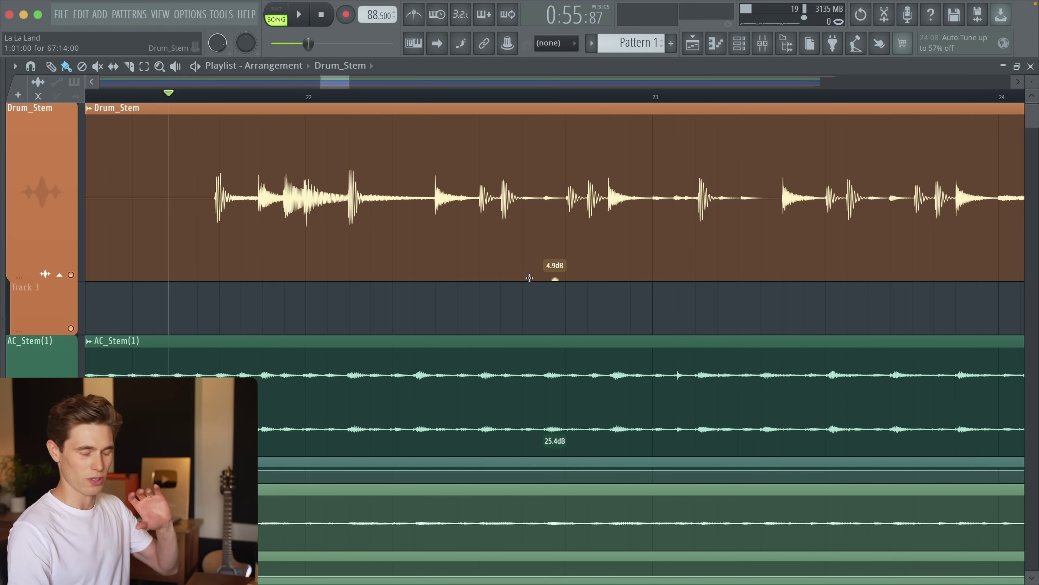
Raise the Drum_Stem clip's gain from 10.2dB to 11.6dB and play it back to hear the louder drums.
mouse_move(555, 279)
mouse_down()
mouse_move(555, 262)
mouse_move(565, 277)
mouse_up()
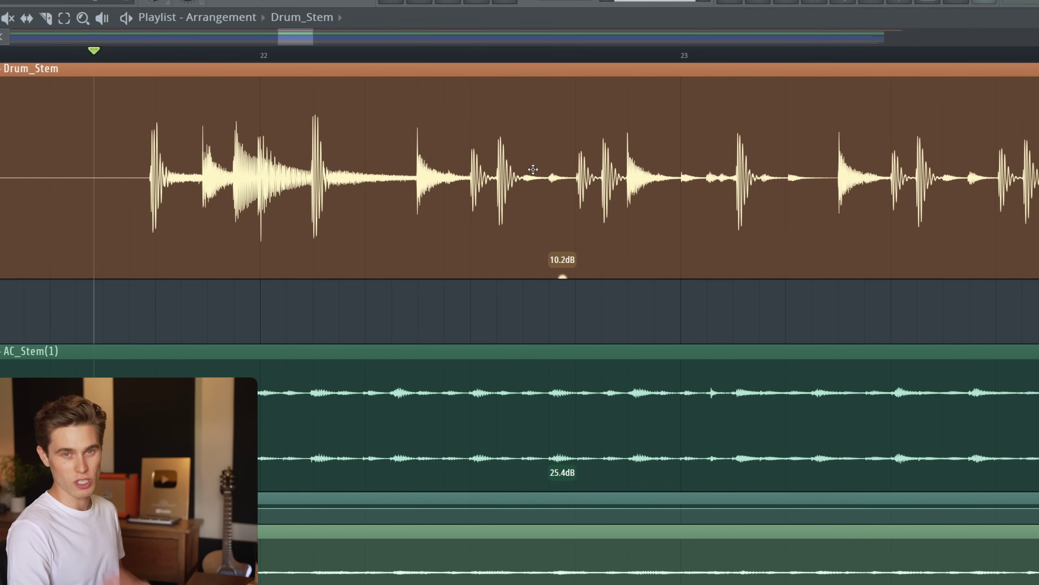
key(space)
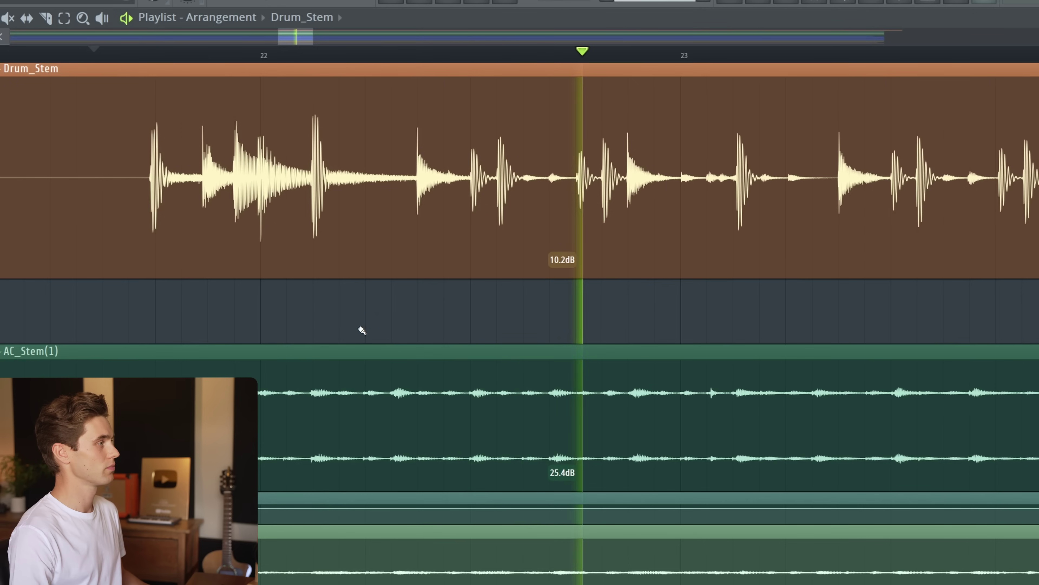
key(space)
key(space)
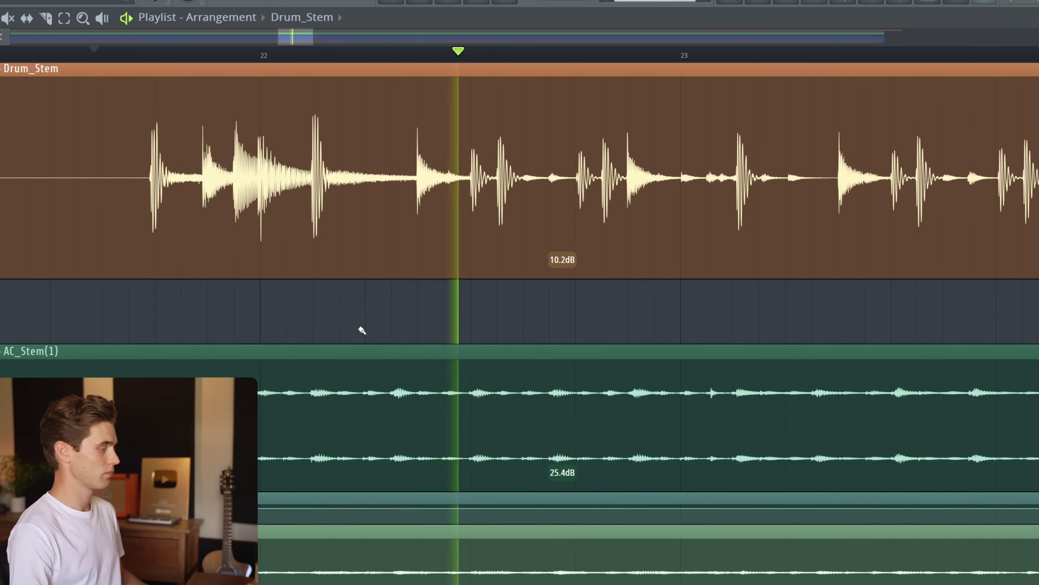
key(space)
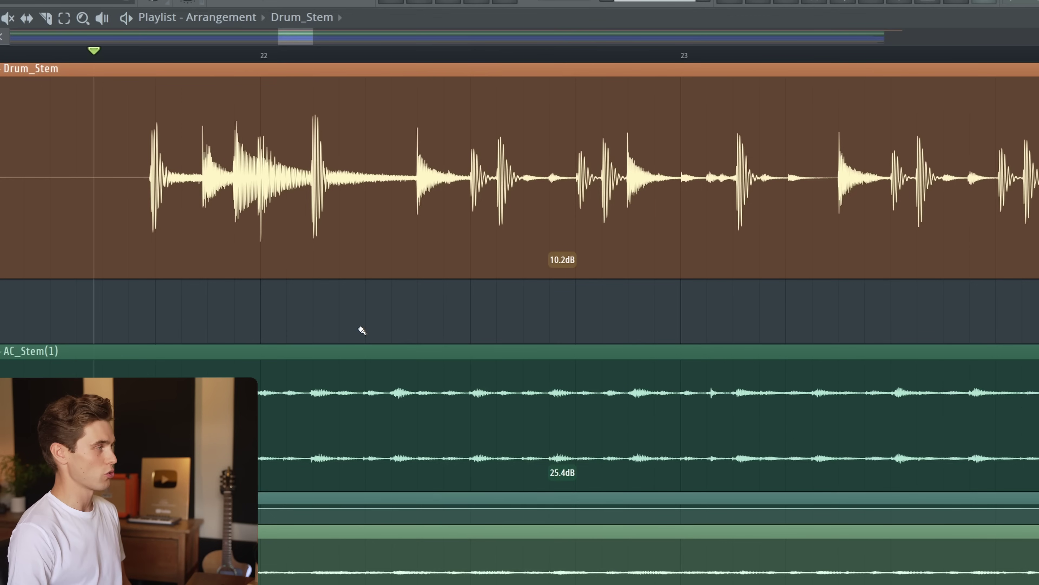
scroll(360, 328, down, 2)
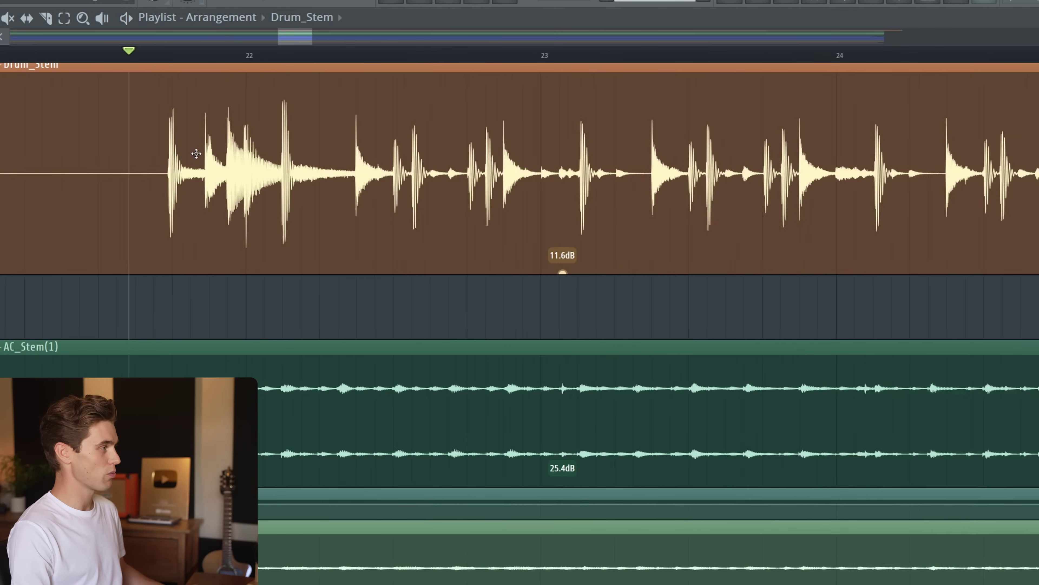
scroll(196, 153, up, 2)
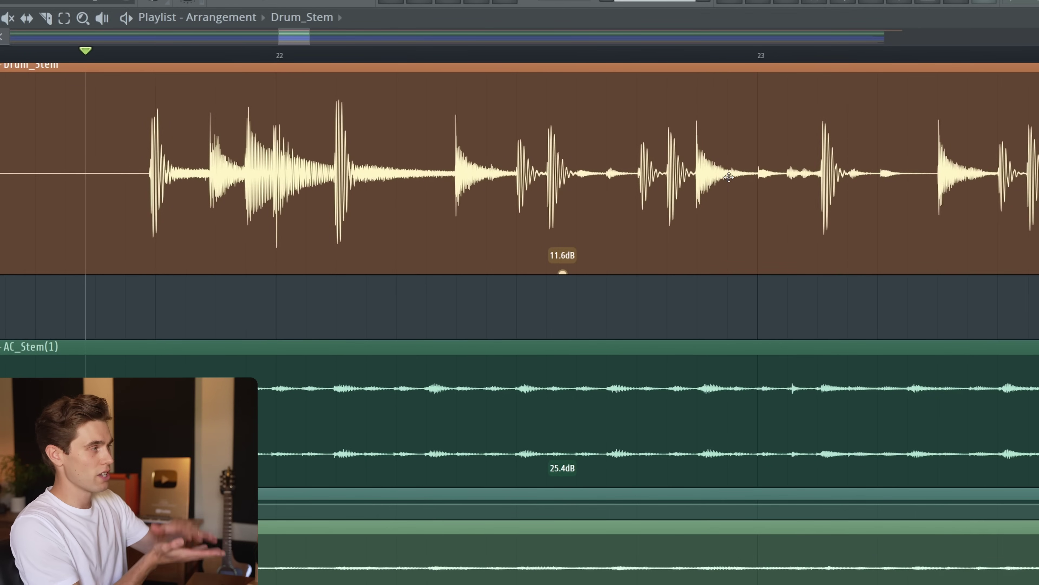
scroll(401, 208, up, 2)
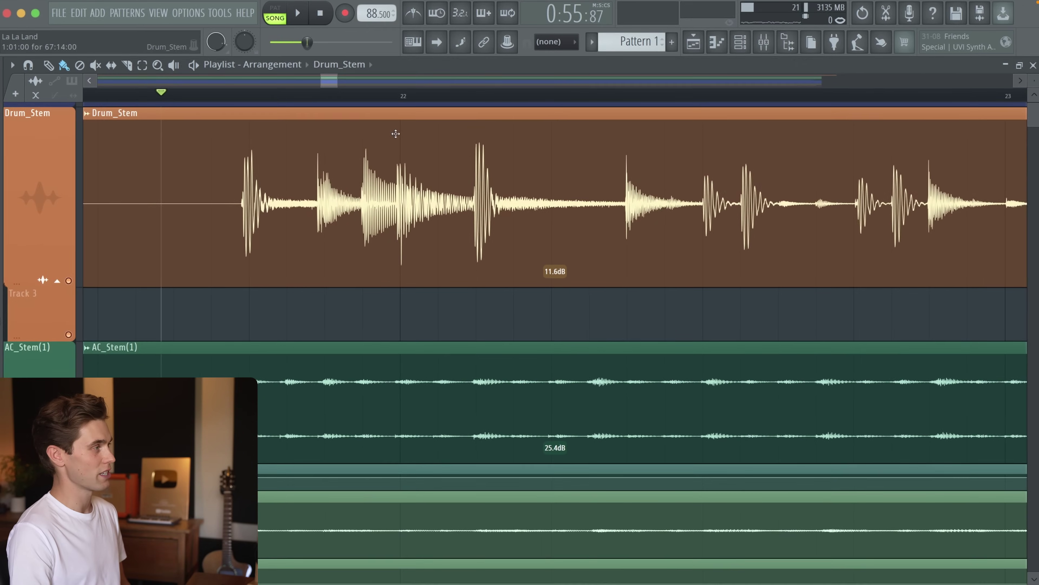
Enable Multichannel waveform view in Drum_Stem's channel settings so left and right channels show separately.
double_click(369, 102)
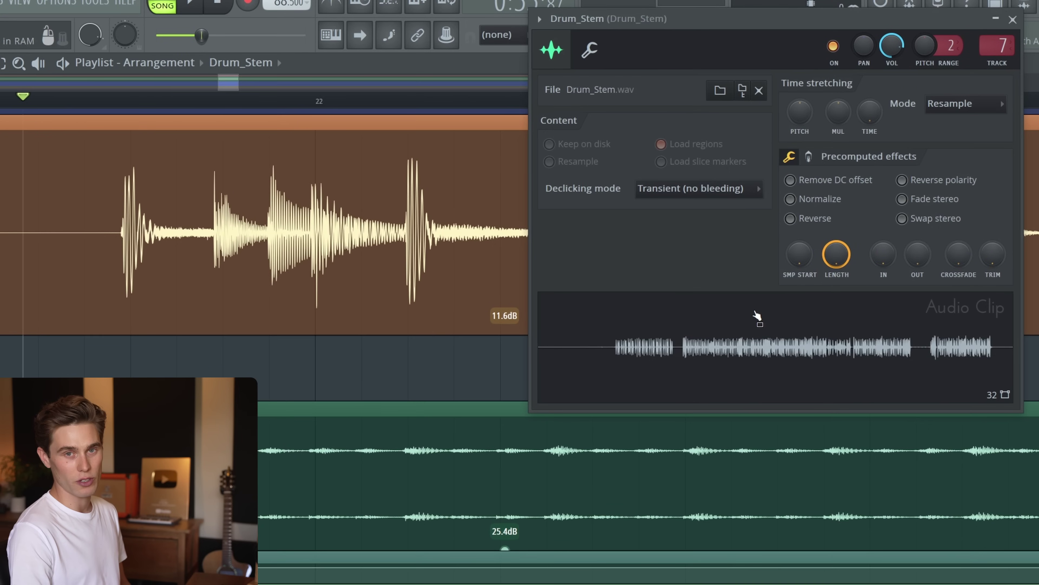
right_click(755, 311)
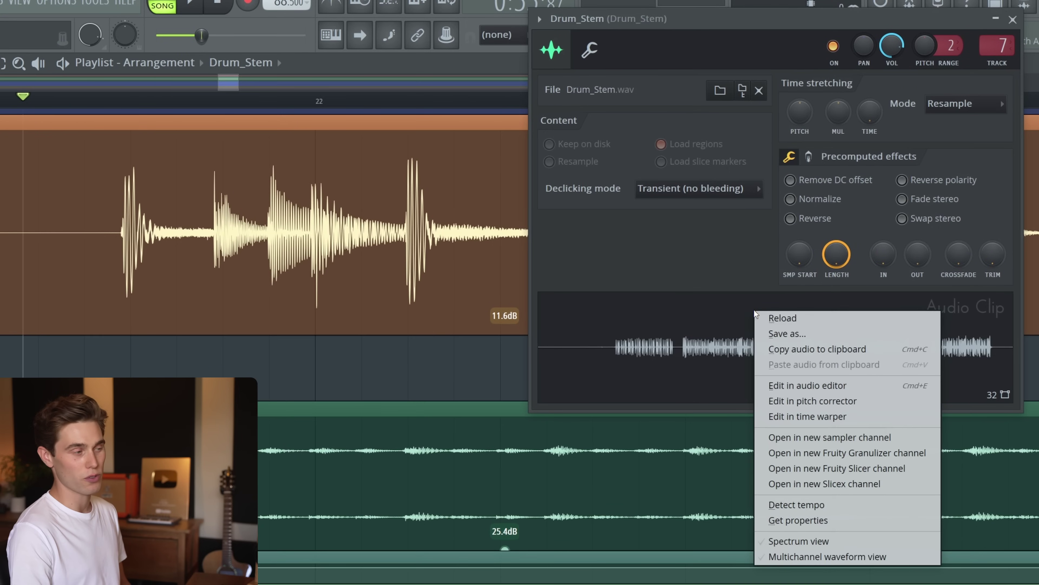
click(804, 558)
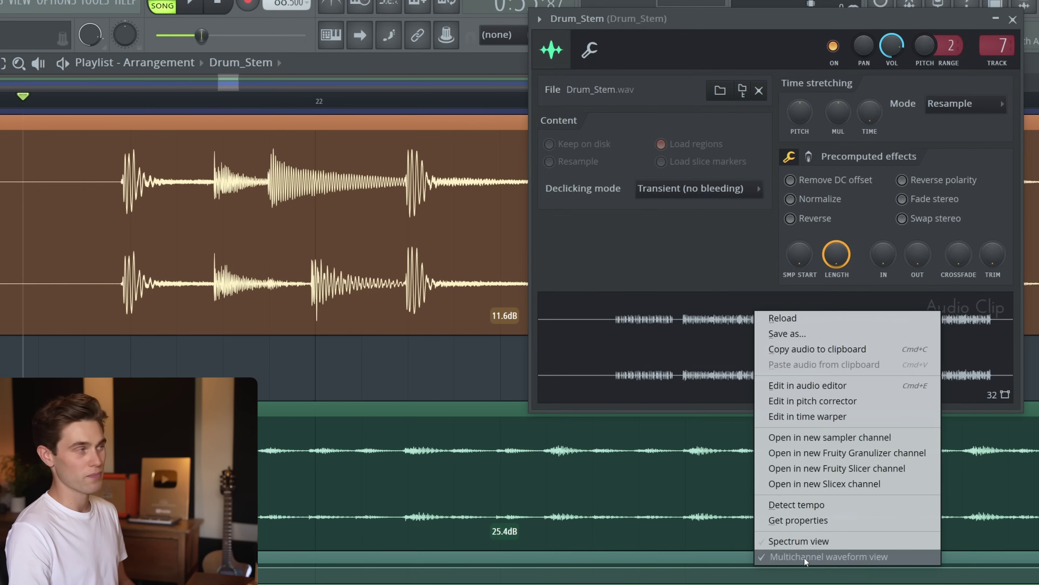
click(426, 362)
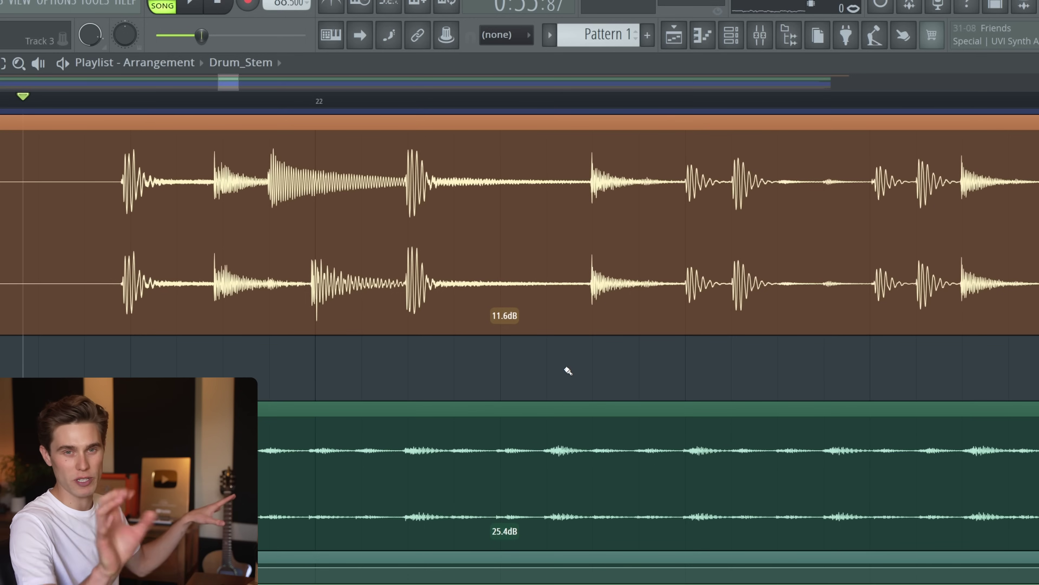
scroll(301, 129, up, 2)
click(299, 122)
Slice Drum_Stem twice, try moving the middle slice onto Track 3, then undo and delete it.
drag(300, 131, 307, 337)
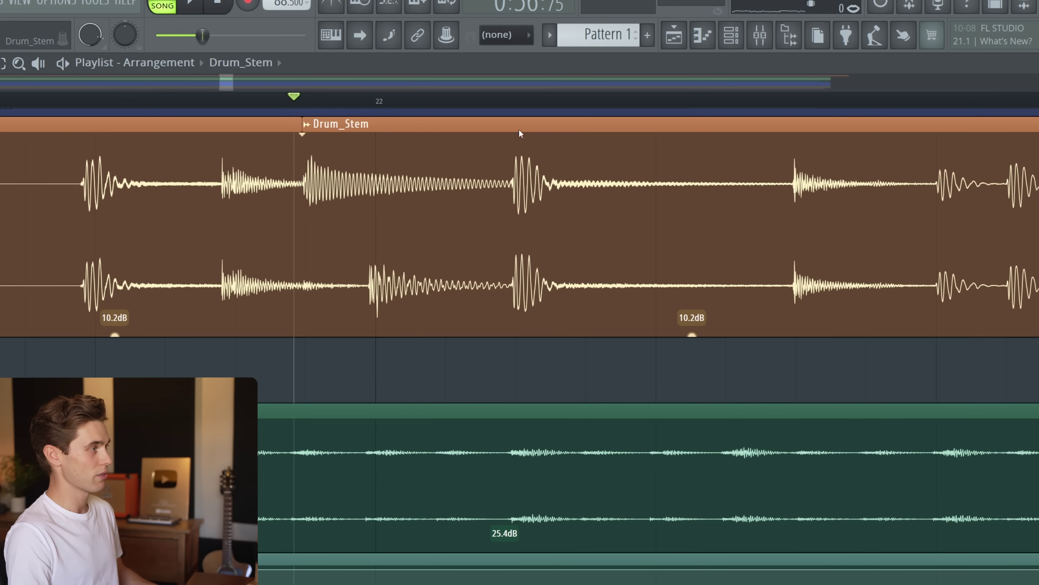
drag(519, 130, 503, 337)
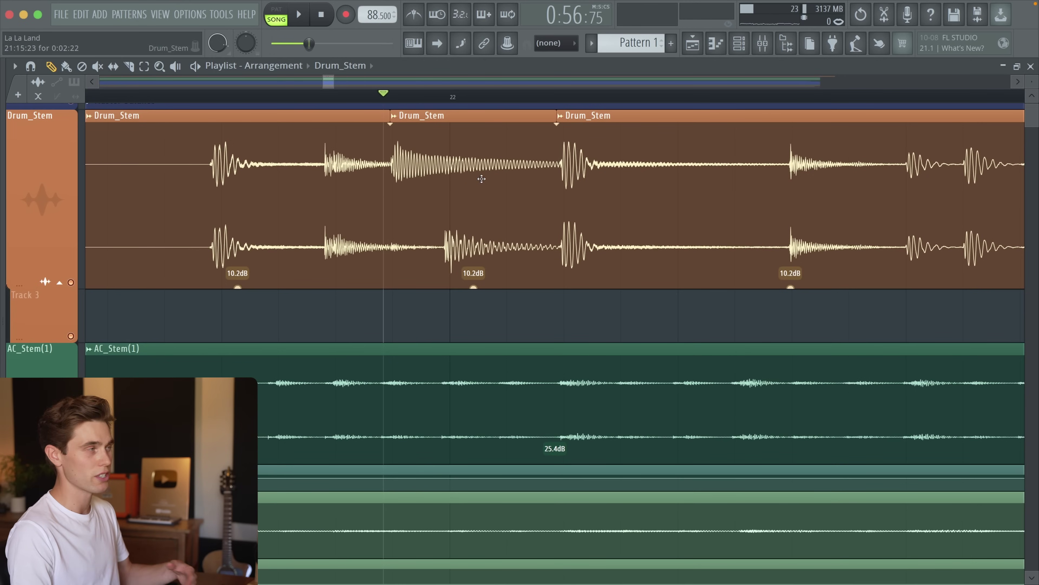
drag(482, 179, 485, 316)
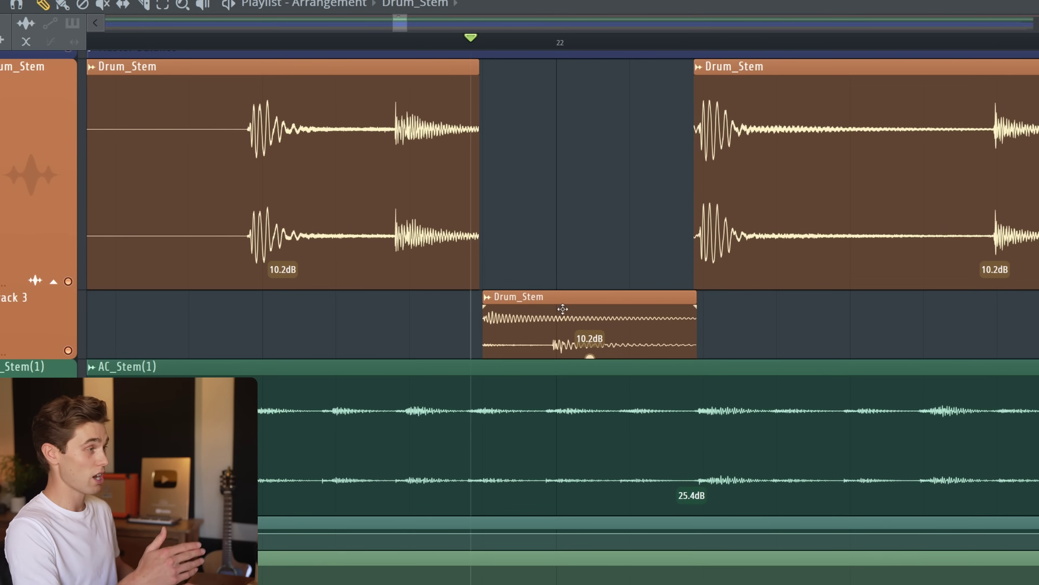
key(ctrl+z)
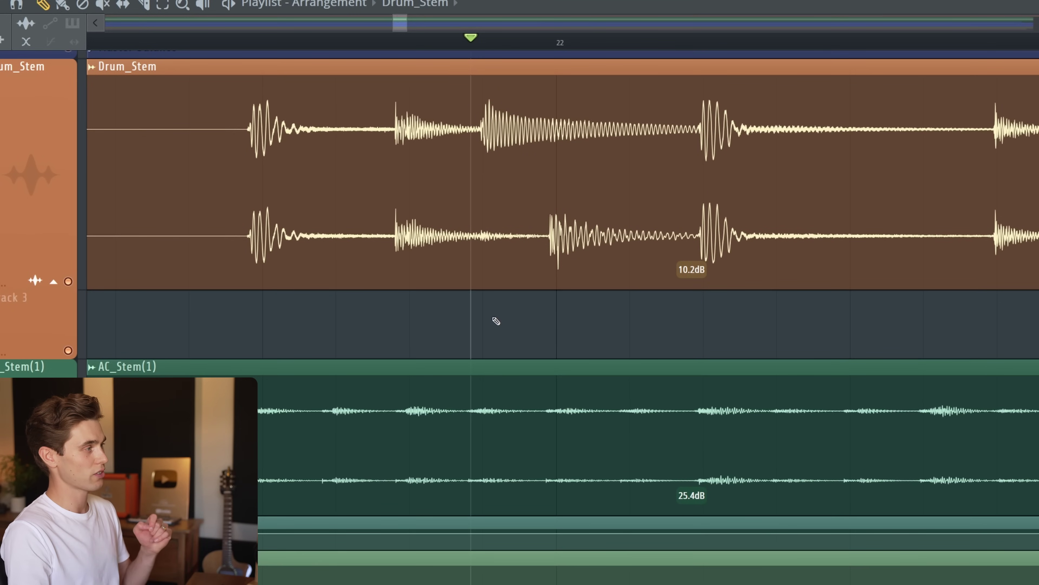
click(496, 321)
mouse_move(584, 295)
mouse_down()
mouse_move(554, 296)
mouse_move(576, 298)
mouse_up()
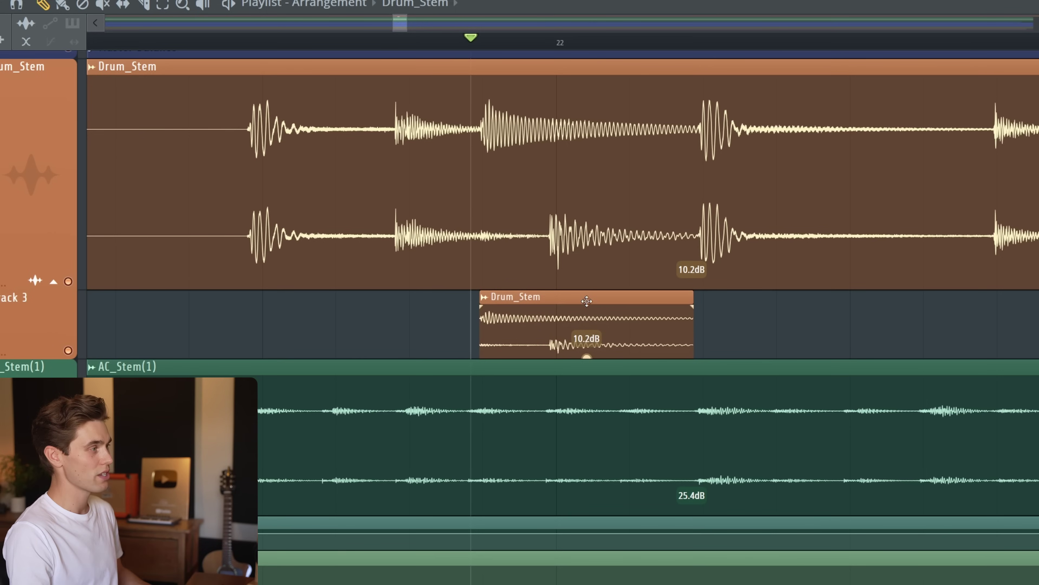
right_click(593, 311)
Re-cut the upper Drum_Stem, copy its middle slice onto Track 3 as Drum_Stem - Part_15, and rejoin the top slices.
key(c)
drag(476, 61, 467, 300)
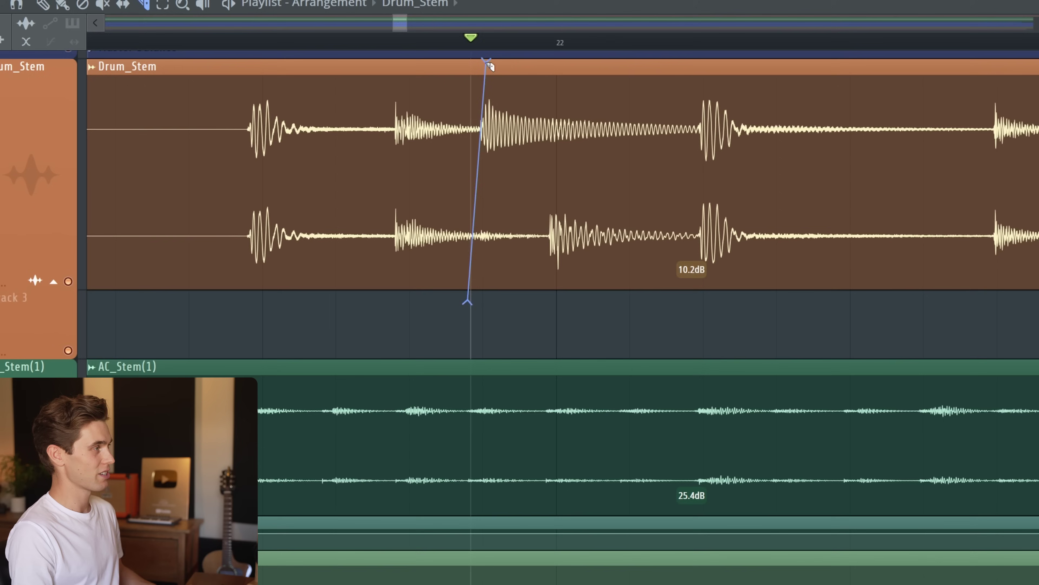
drag(684, 61, 691, 287)
key(p)
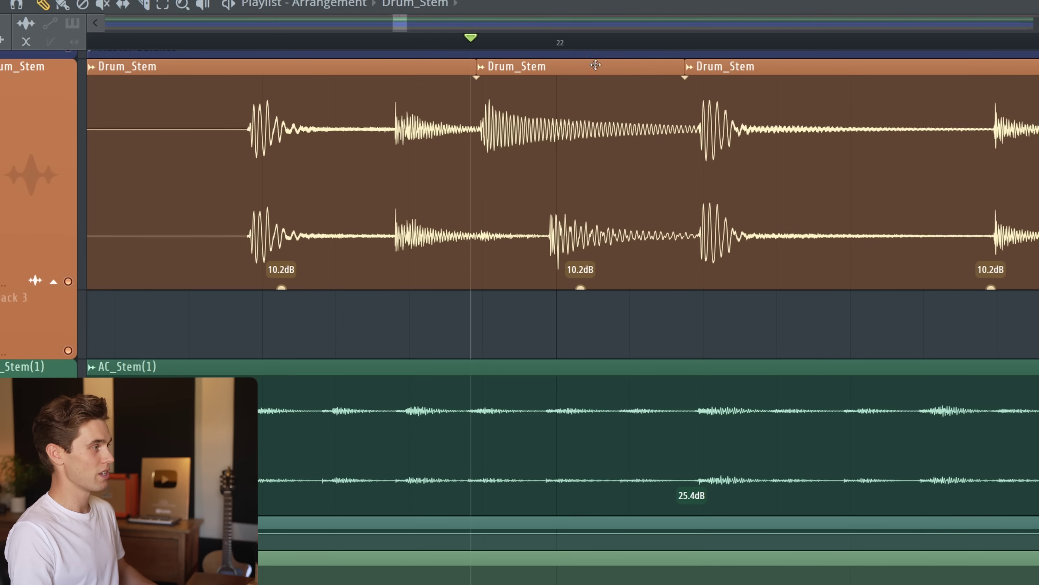
drag(595, 62, 604, 292)
drag(684, 69, 476, 98)
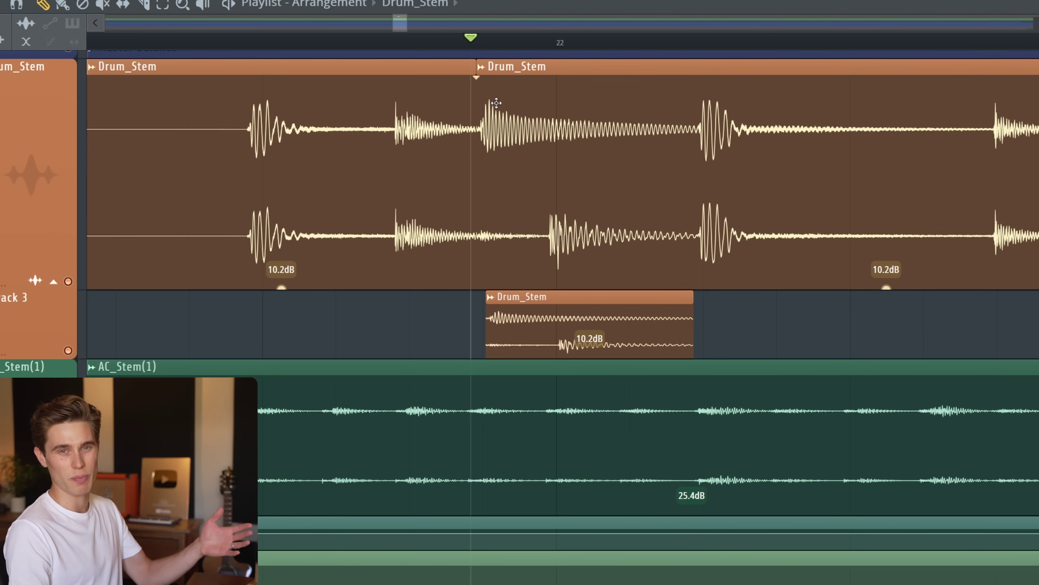
key(ctrl+z)
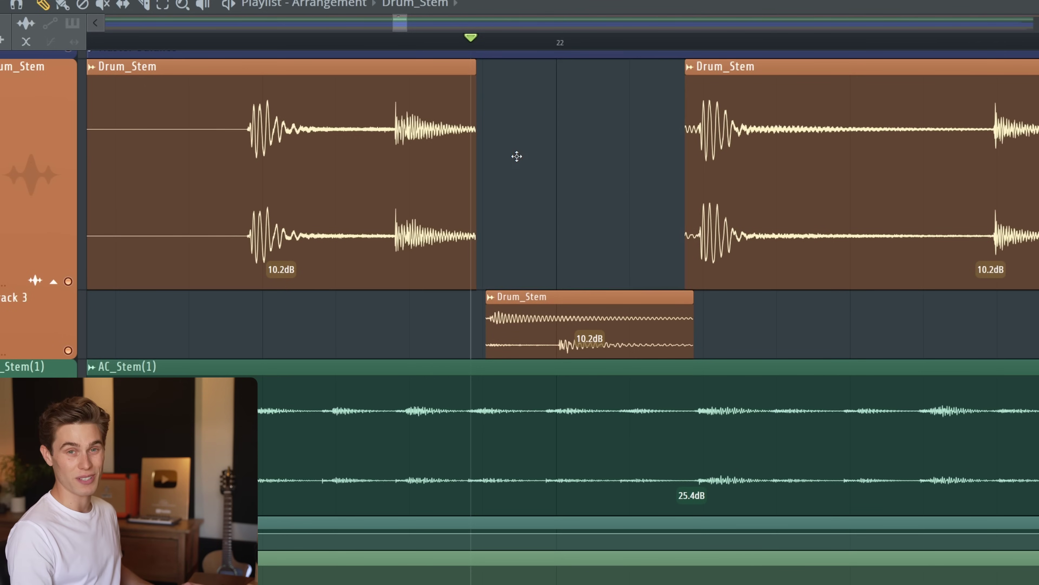
drag(696, 76, 697, 305)
drag(563, 62, 545, 305)
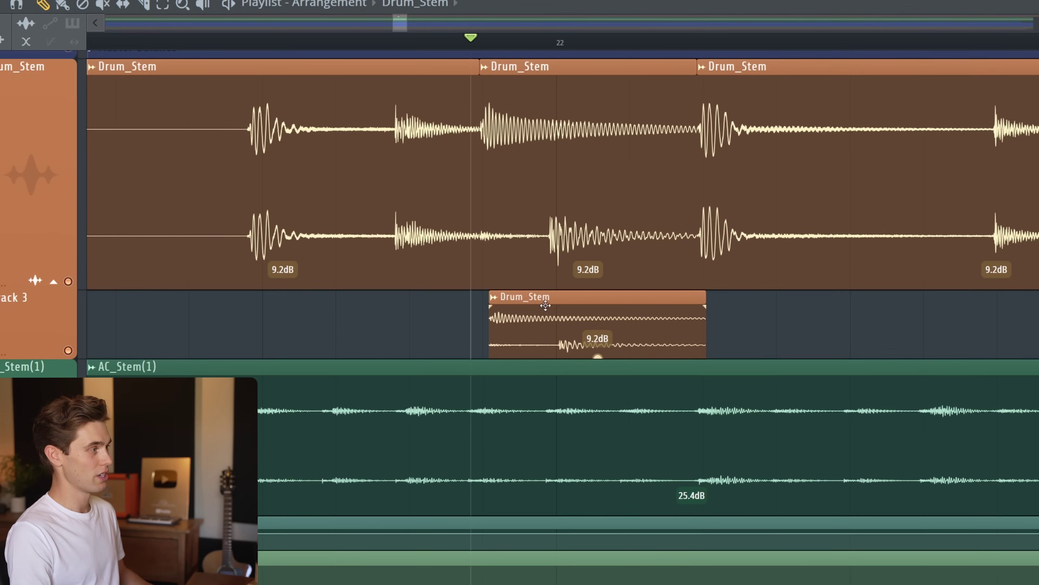
key(ctrl+alt+z)
key(ctrl+alt+z)
key(ctrl+alt+z)
key(ctrl+alt+z)
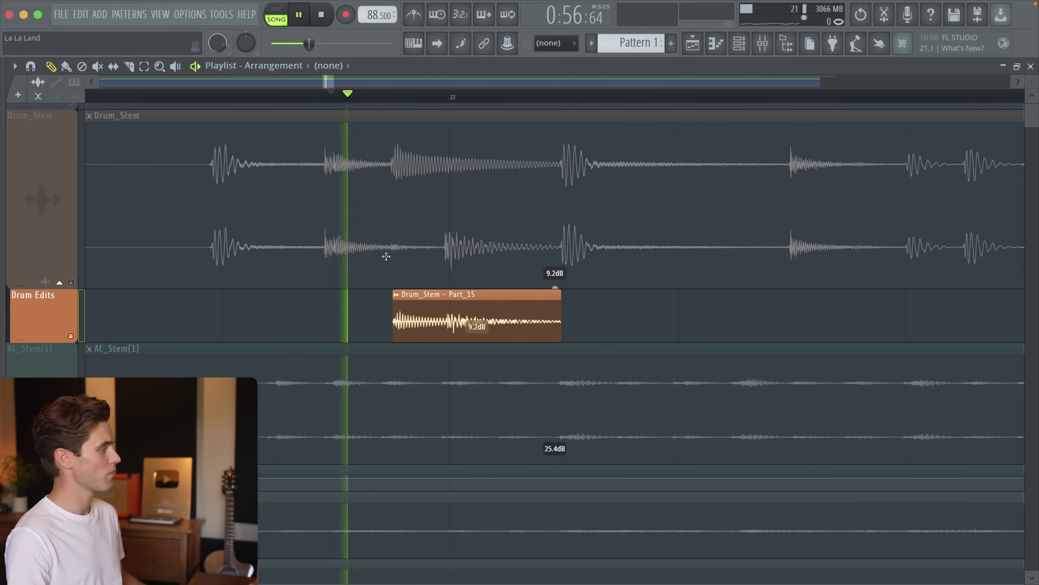
Stop playback and name the Track 3 clip after its Drum Edits track.
key(space)
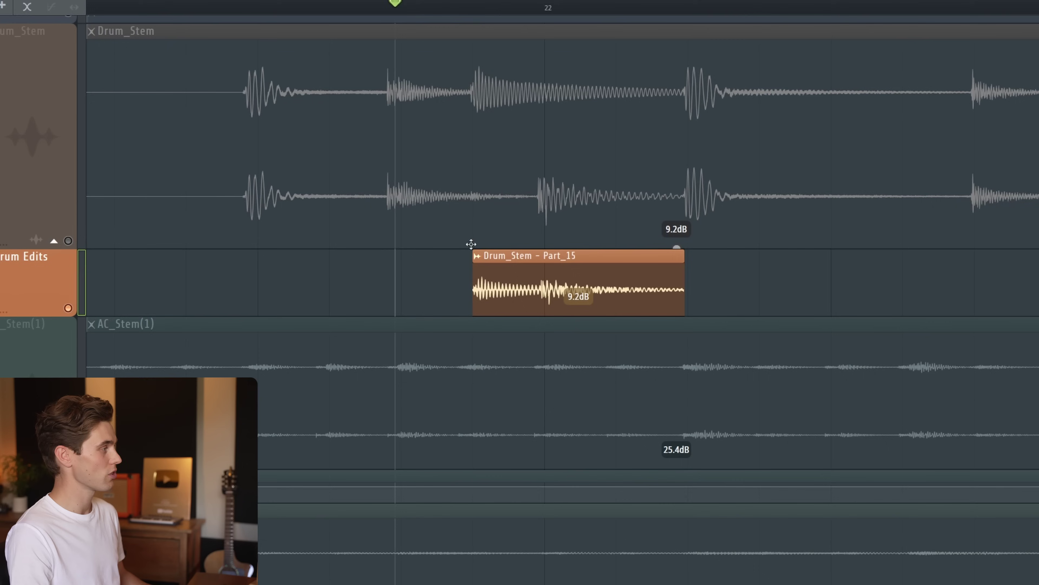
right_click(50, 257)
click(79, 269)
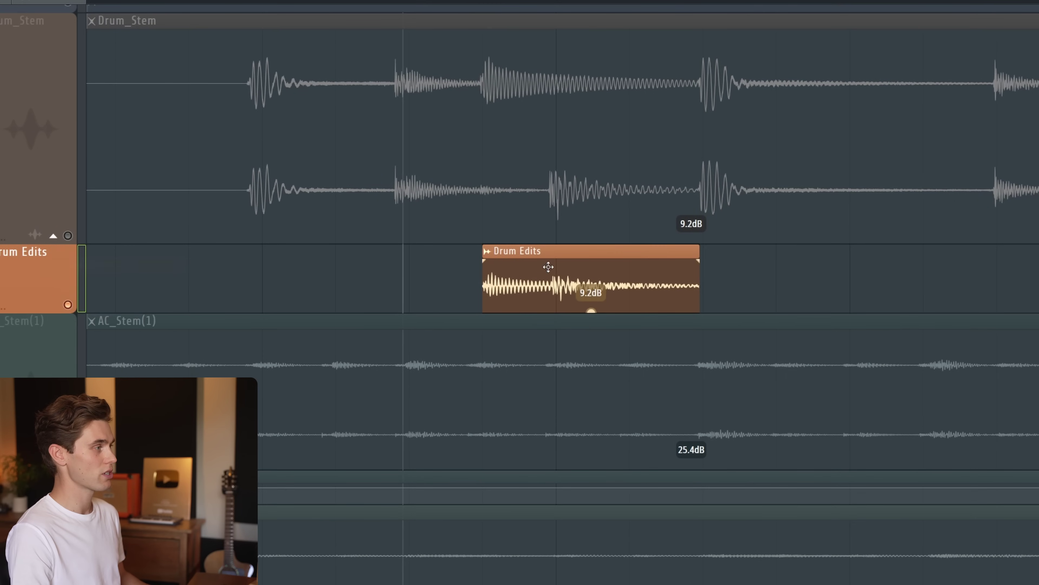
double_click(548, 268)
right_click(729, 303)
click(806, 560)
key(Escape)
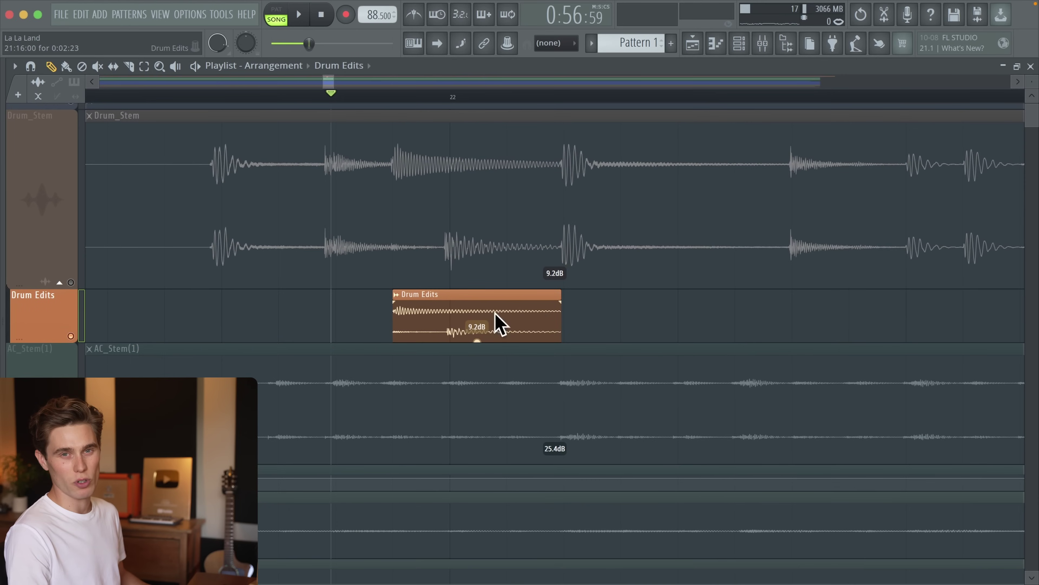
Open the Drum Edits slice in Edison and convert it to mono from the left channel.
double_click(506, 313)
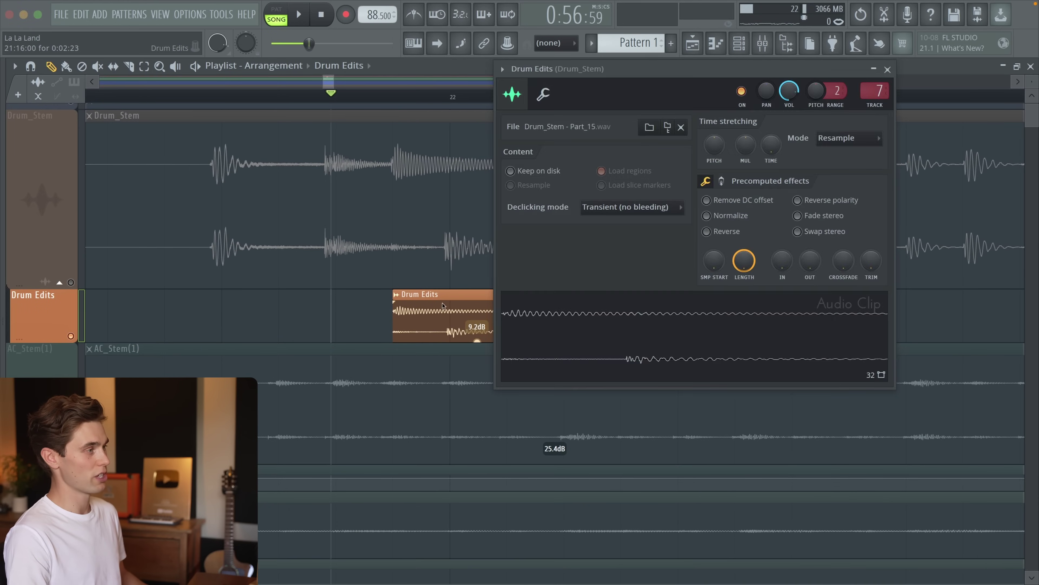
right_click(686, 313)
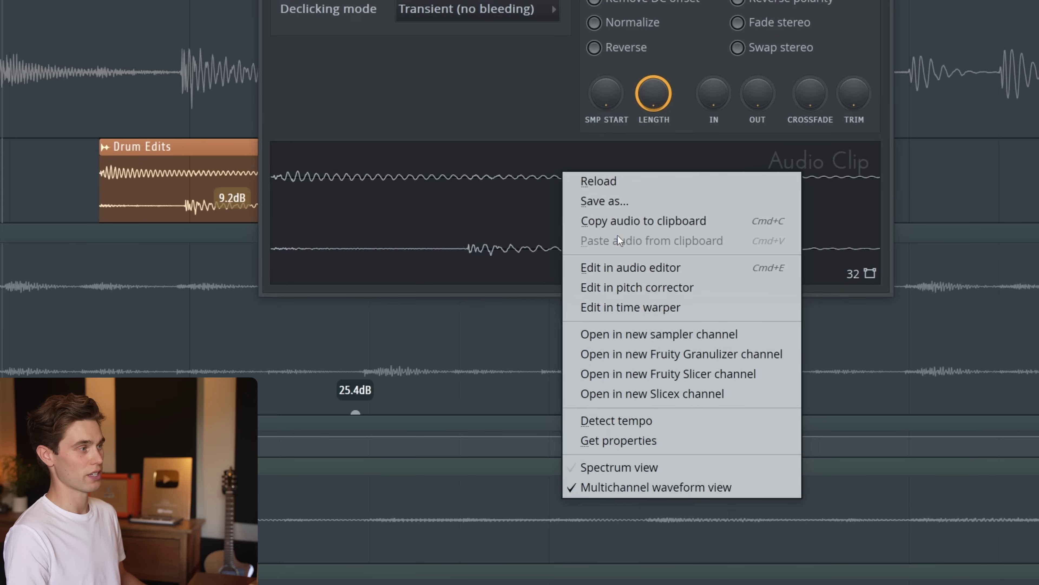
click(640, 269)
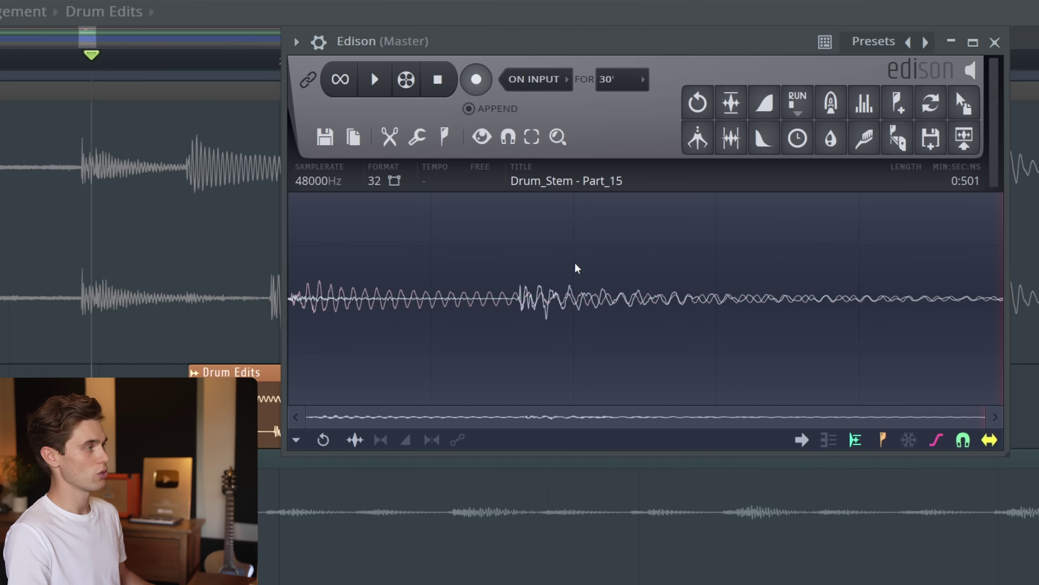
right_click(586, 241)
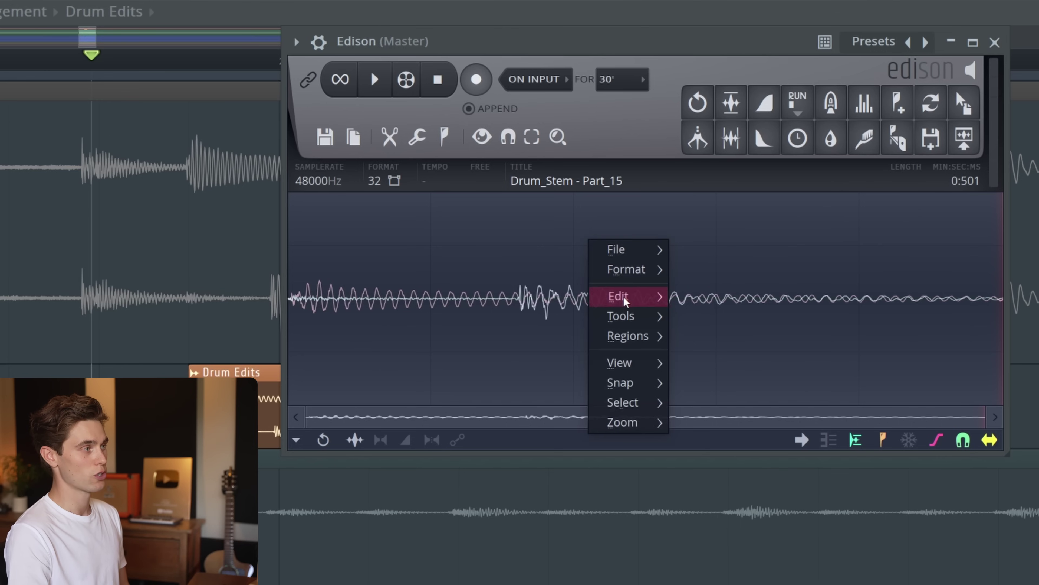
mouse_move(626, 310)
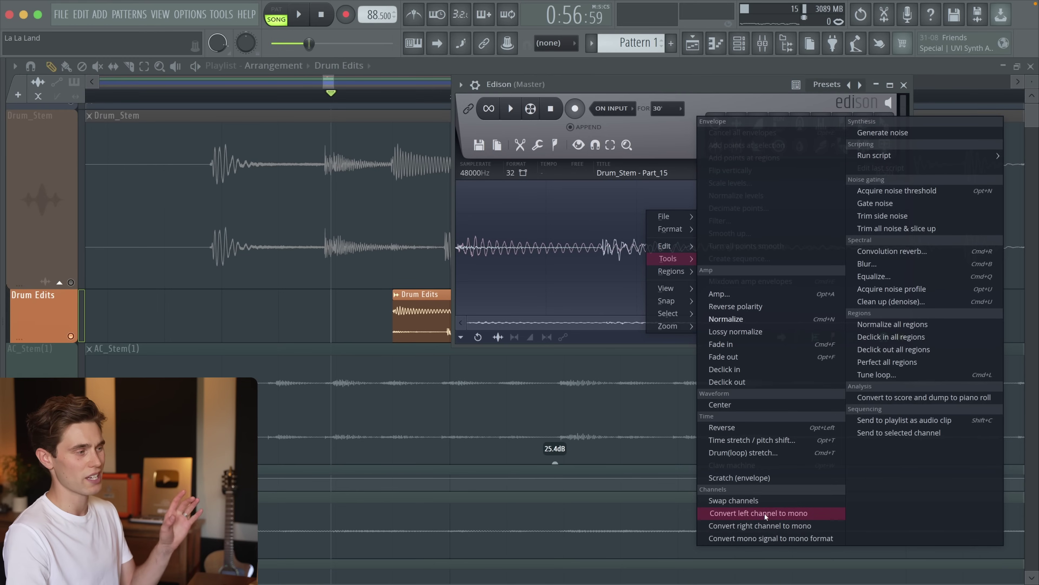
click(765, 513)
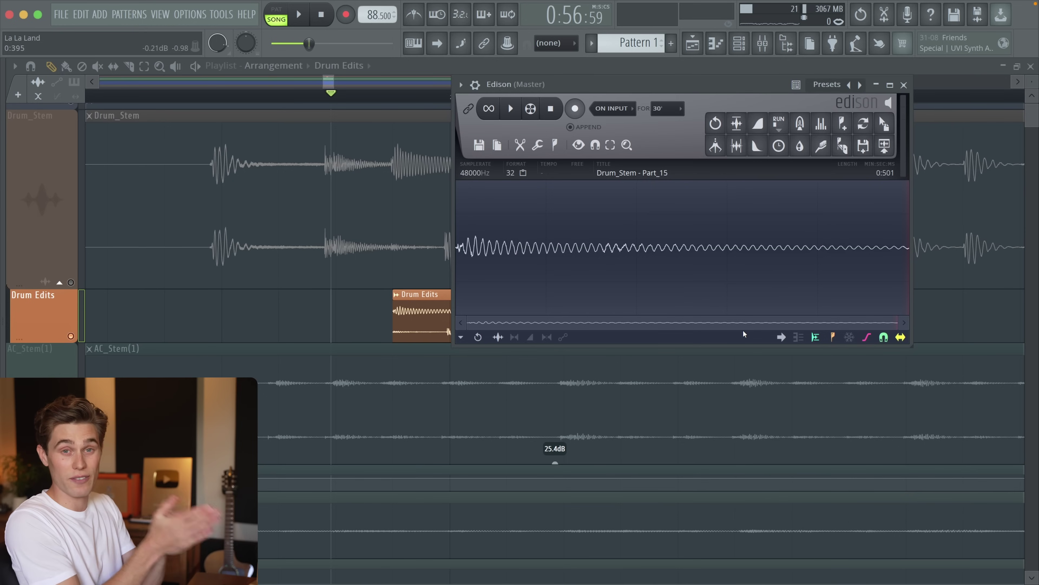
Drop the mono recording onto the Drum Edits track and trim its end with a fade-out.
drag(743, 332, 593, 312)
key(ctrl+z)
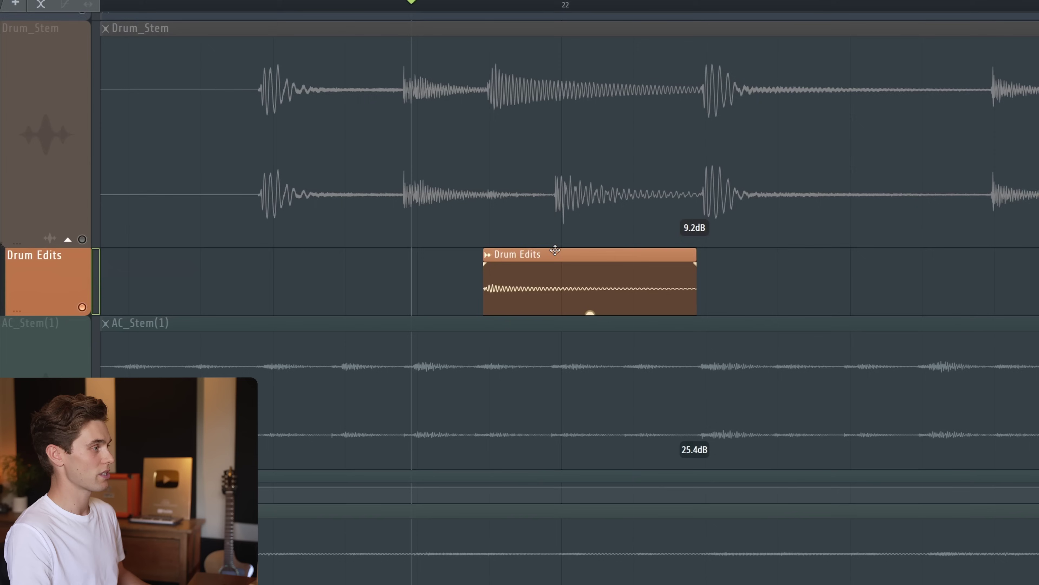
drag(742, 251, 706, 261)
Change the Drum Edits clip's pitch using time stretching in its channel settings.
double_click(670, 252)
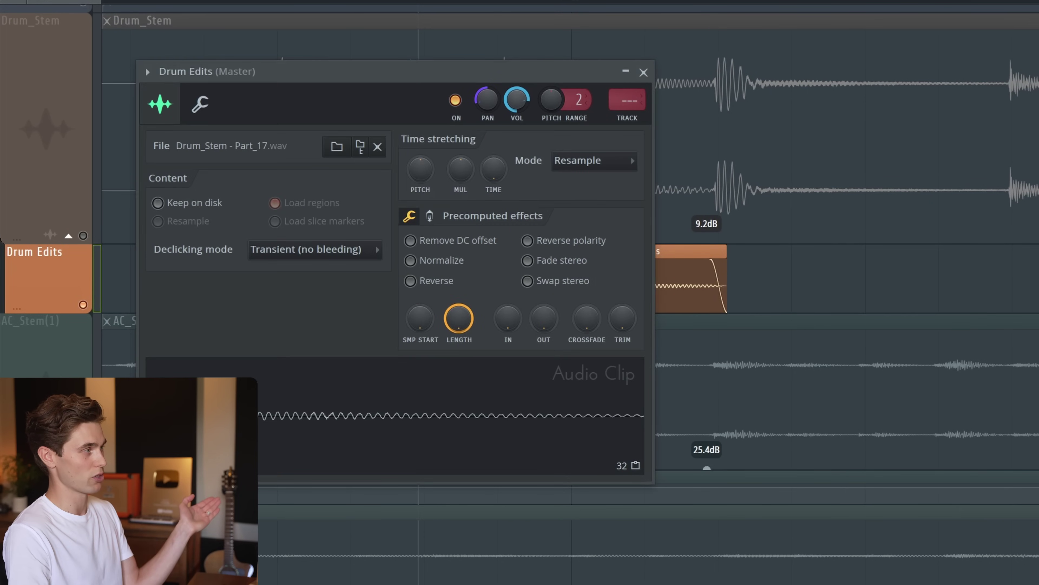
drag(551, 99, 551, 90)
click(644, 72)
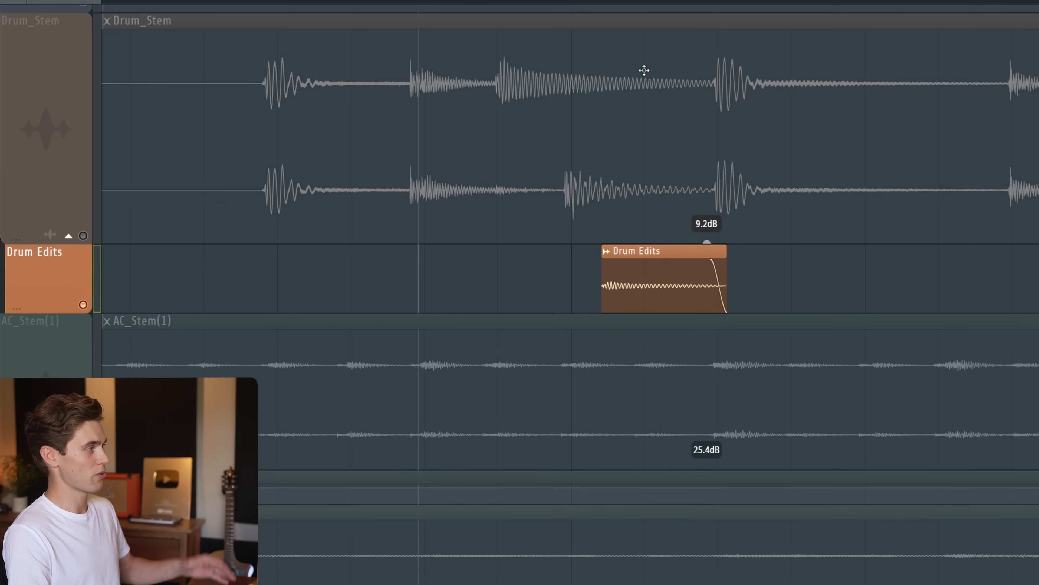
Unmute Drum_Stem, nudge the Drum Edits clip slightly later beneath it, and play back.
click(343, 217)
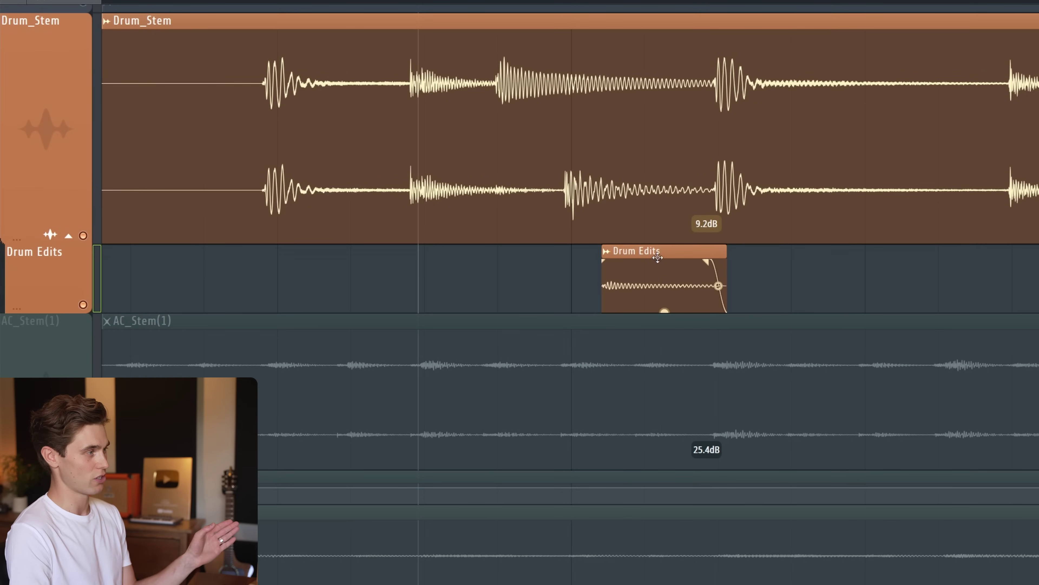
drag(657, 257, 691, 251)
key(space)
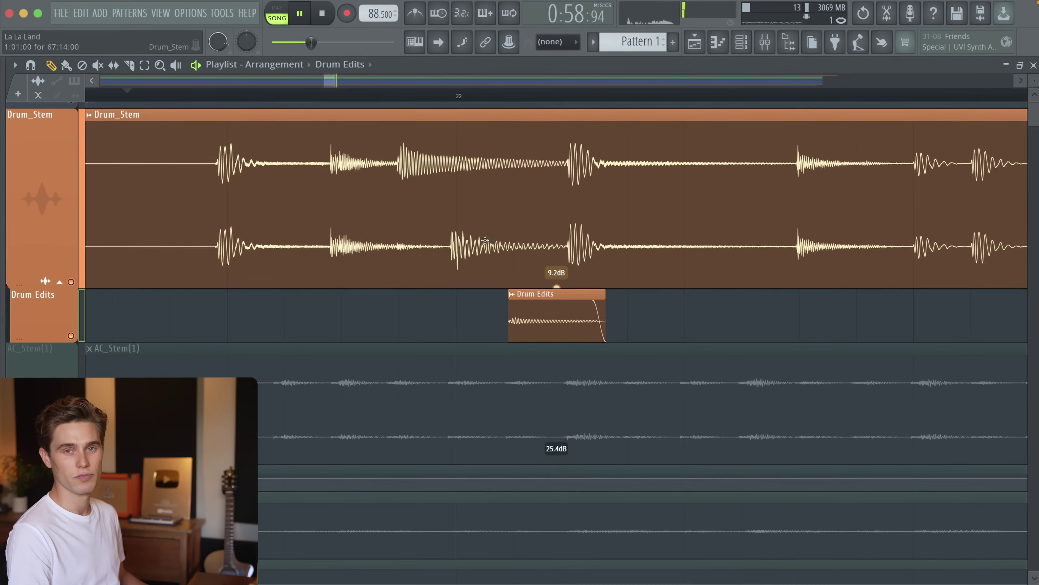
Stop the Drum_Stem and Drum Edits arrangement from playing.
key(space)
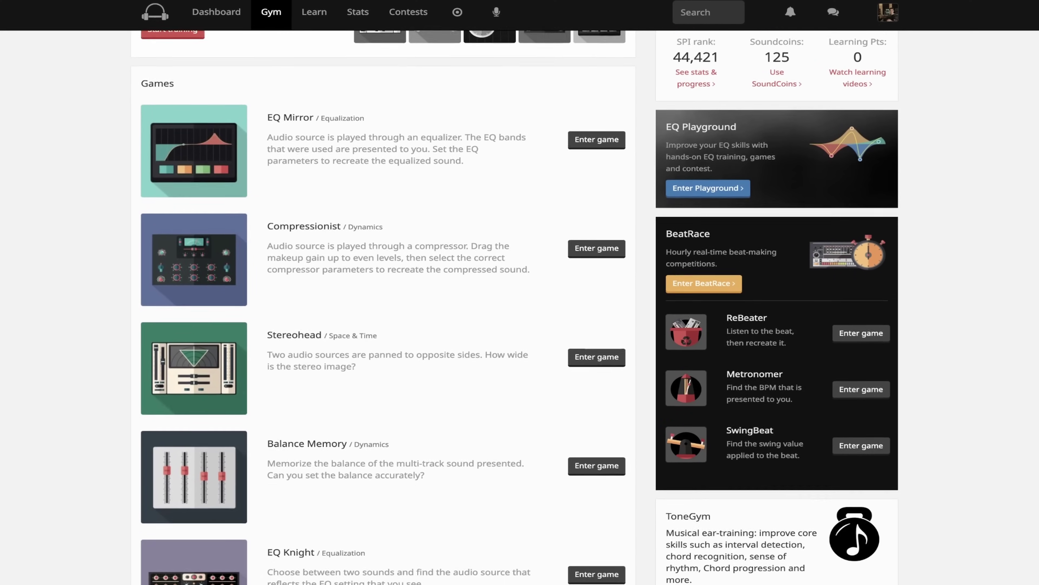
Guess 425 Hz in Peak Master and add a high-tom hit at step 12 in ReBeater.
scroll(380, 307, down, 5)
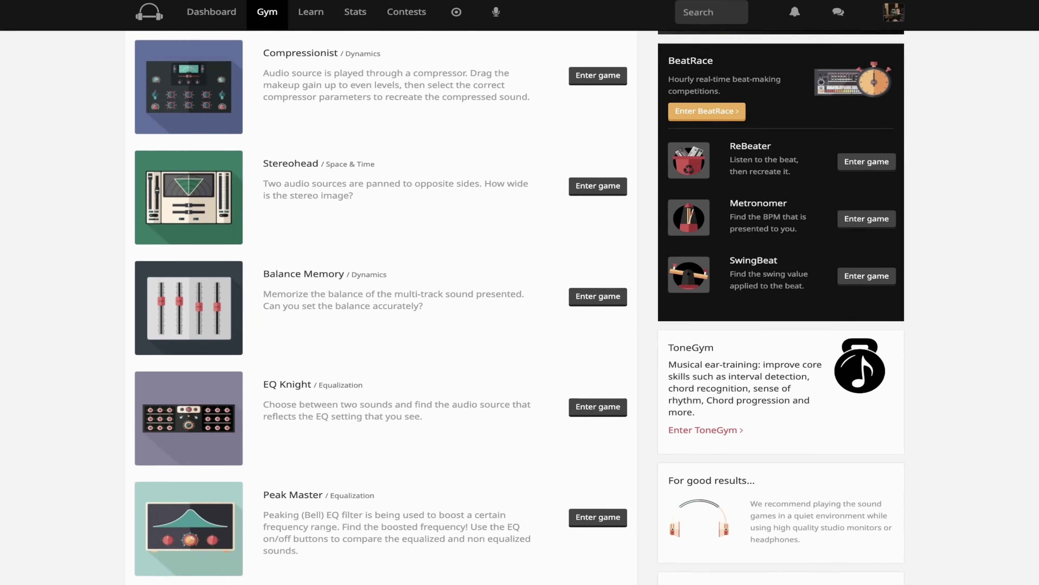
scroll(381, 307, down, 6)
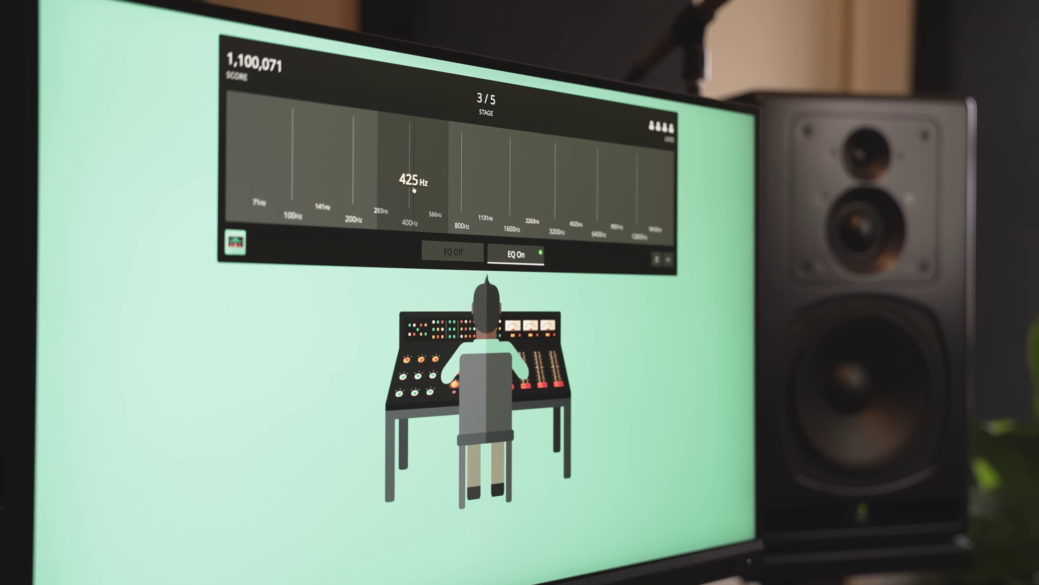
click(414, 190)
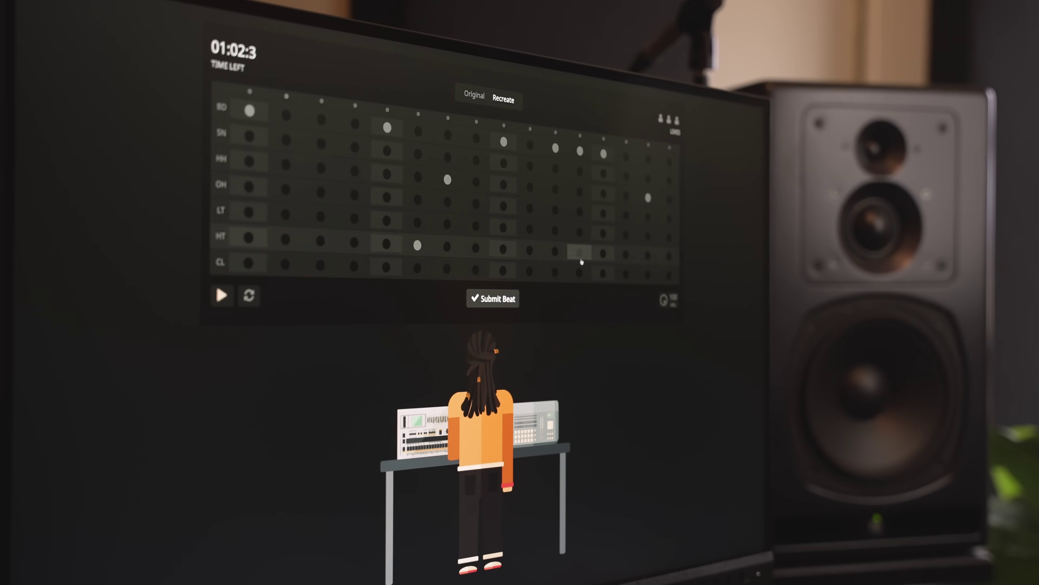
click(579, 252)
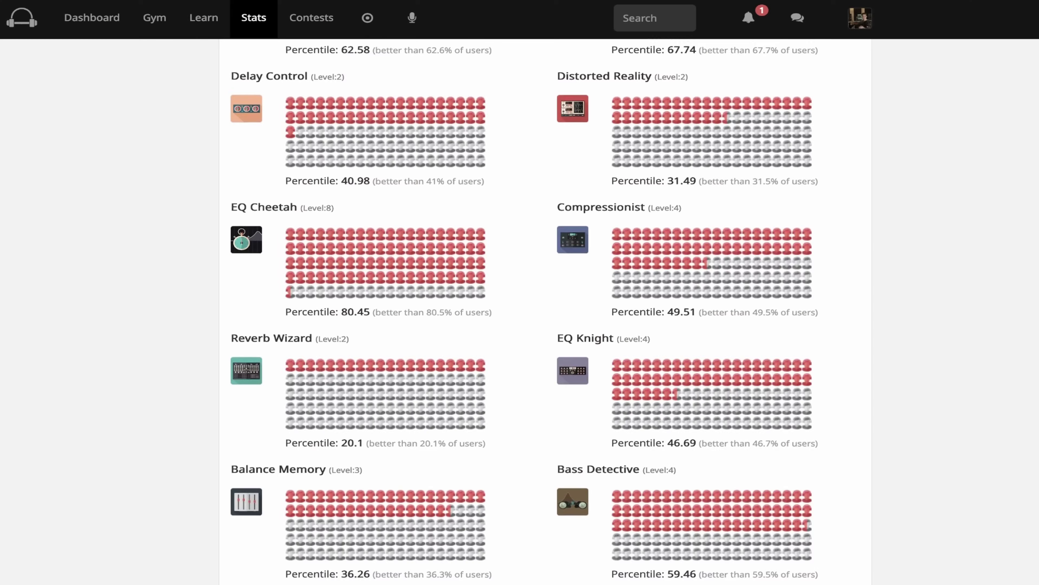
Guess the boosted frequency at 127 Hz, then confirm the EQ Mirror and Compressionist answers.
scroll(520, 312, up, 2)
scroll(520, 312, up, 5)
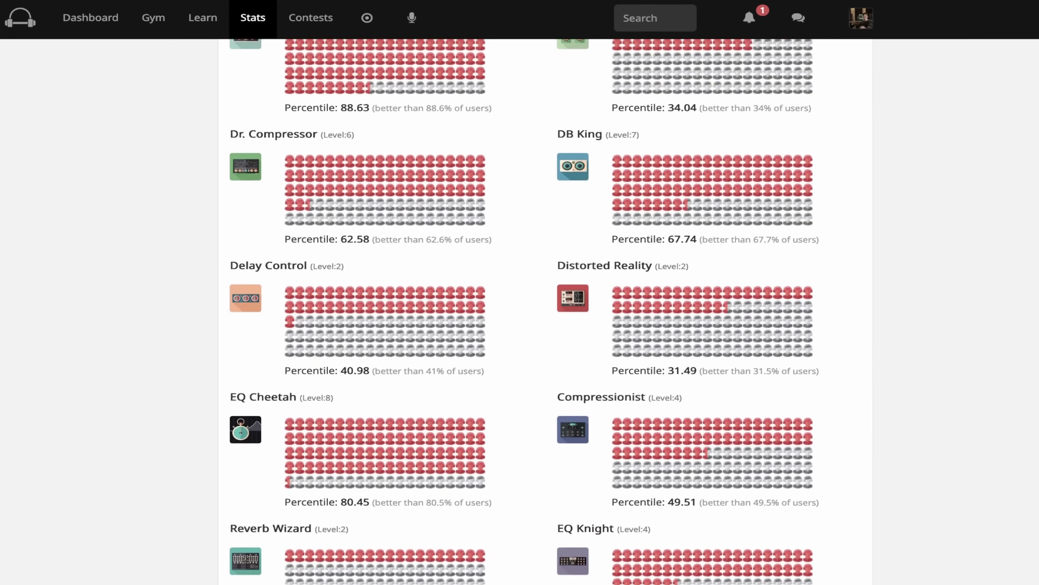
scroll(520, 311, up, 3)
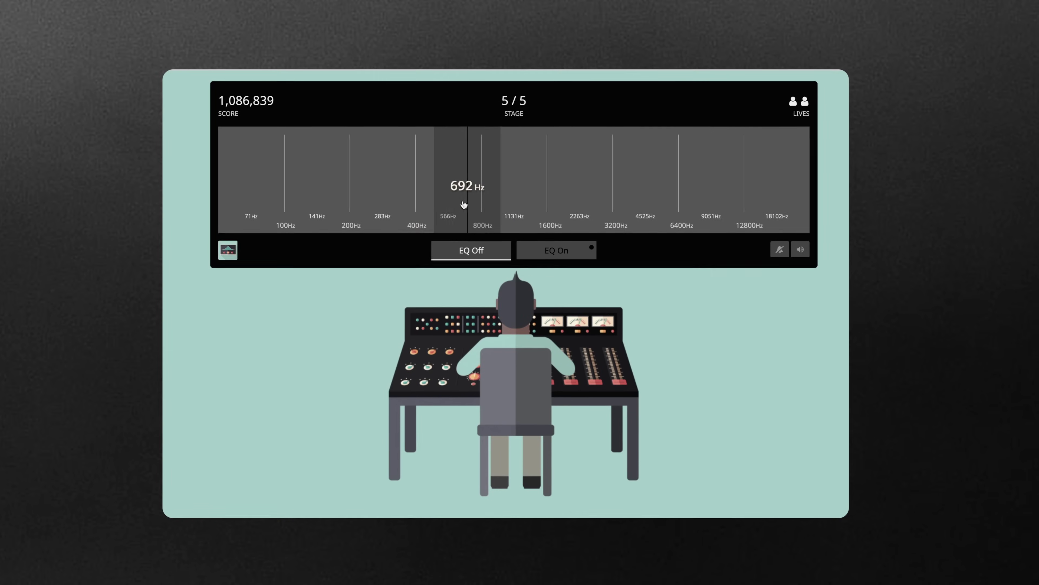
click(303, 213)
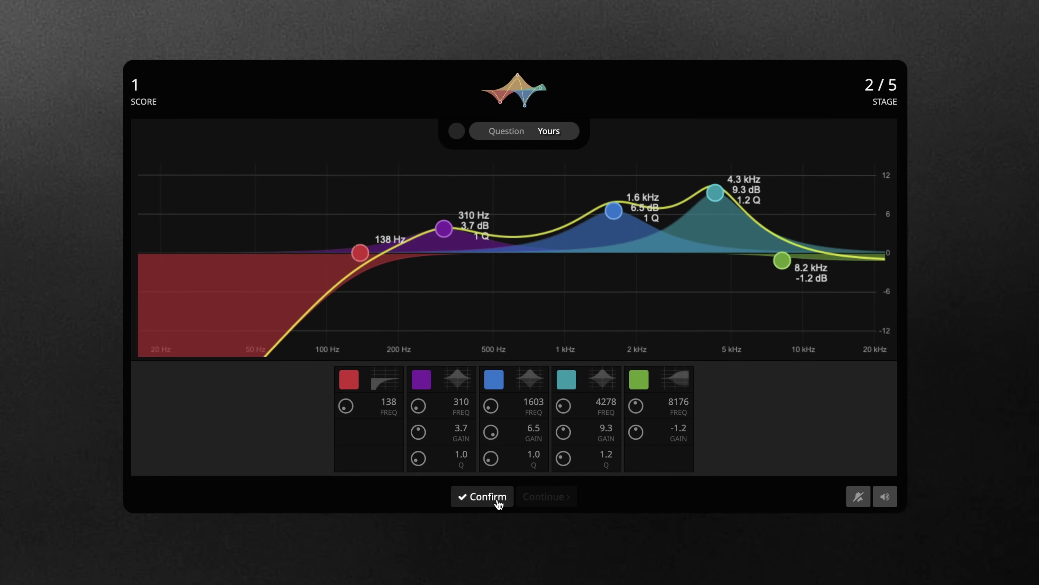
click(498, 502)
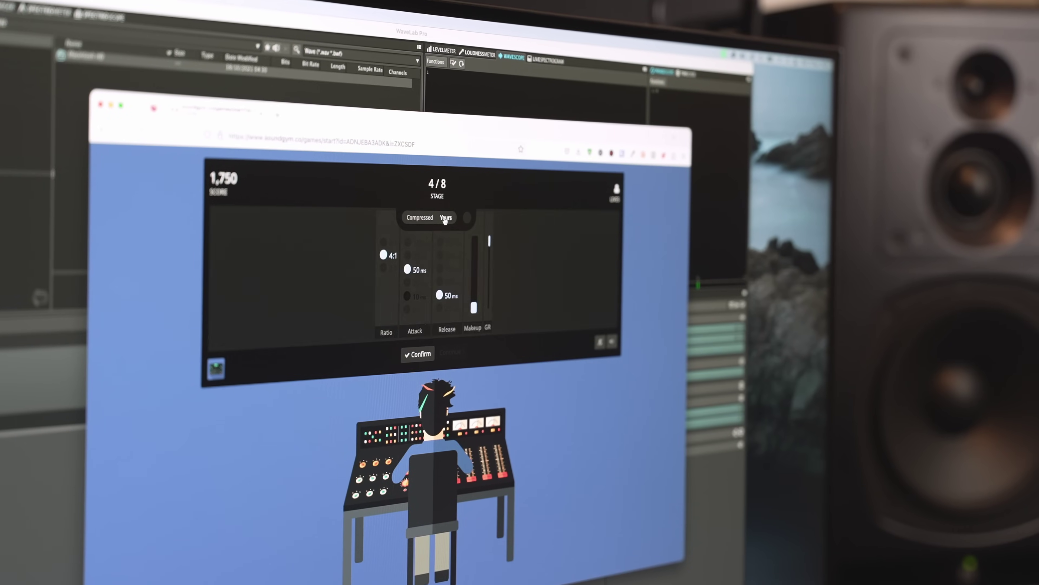
click(455, 354)
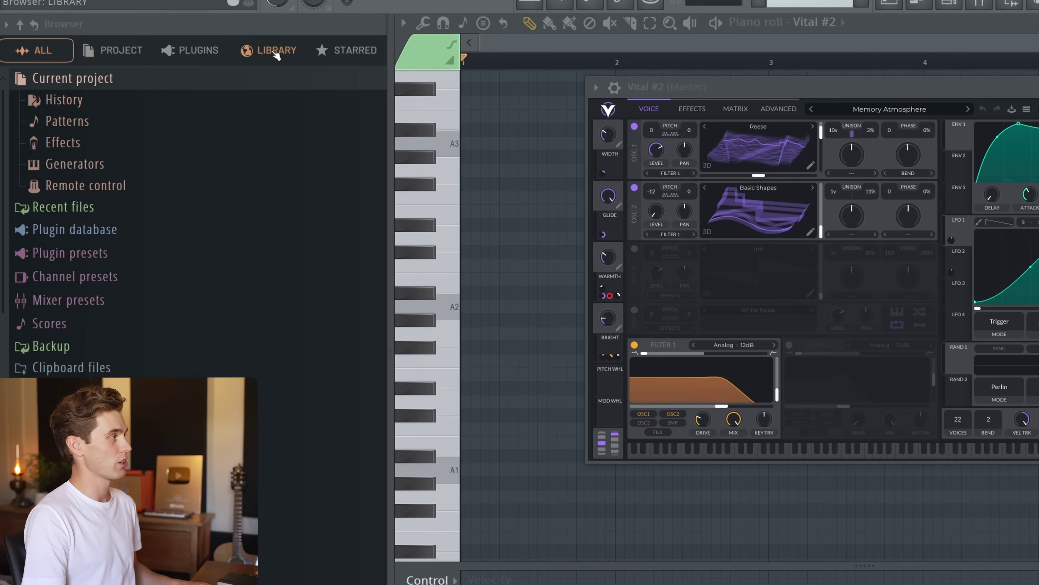
Show the Library's Piano roll scripts in a narrower browser and move the Vital window aside.
click(218, 89)
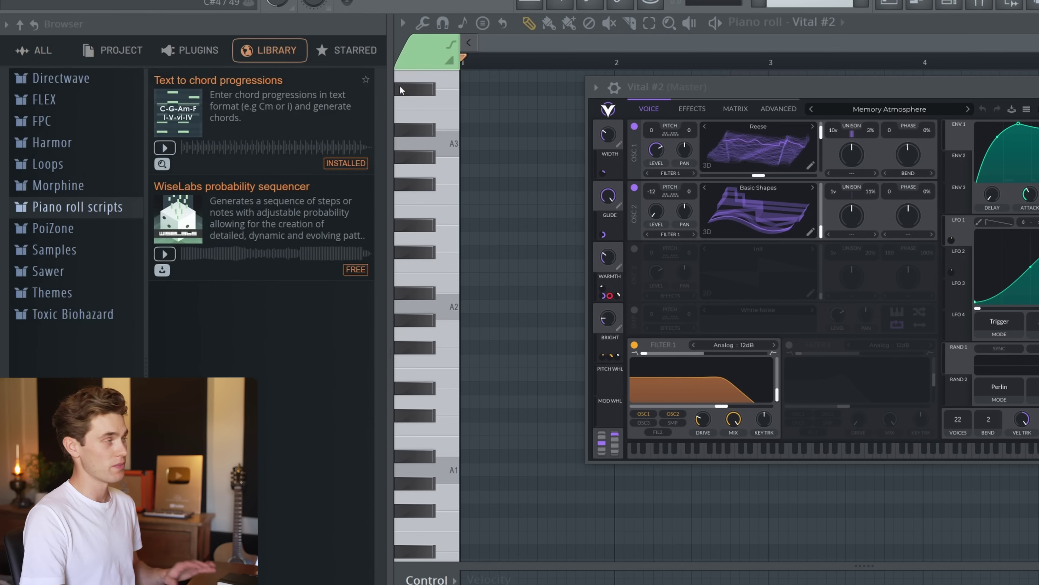
drag(392, 127, 444, 150)
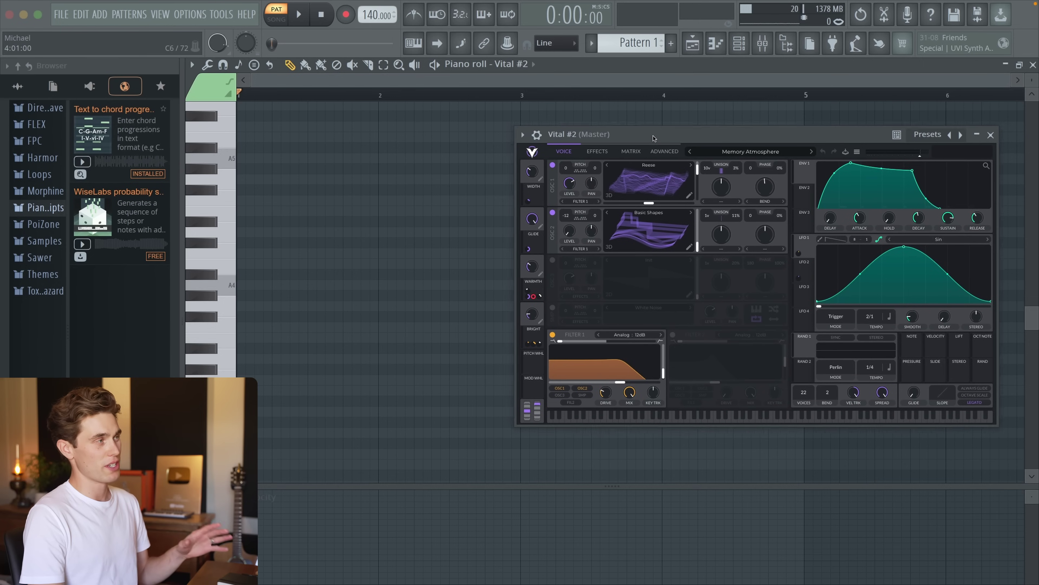
drag(653, 138, 657, 142)
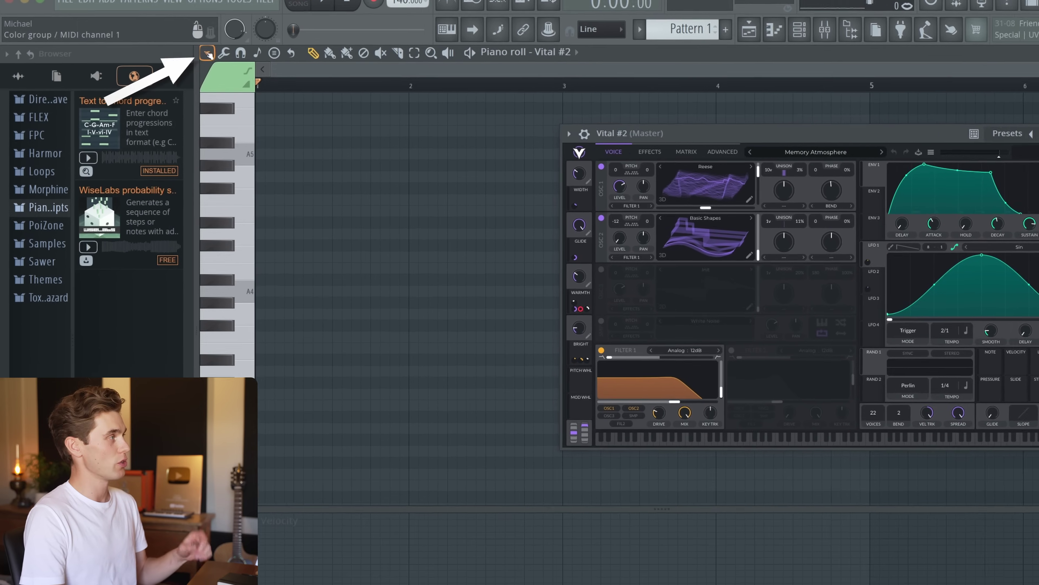
Generate a Dm Am C G progression via the Text to chord progression script with length 4.
click(192, 64)
mouse_move(224, 110)
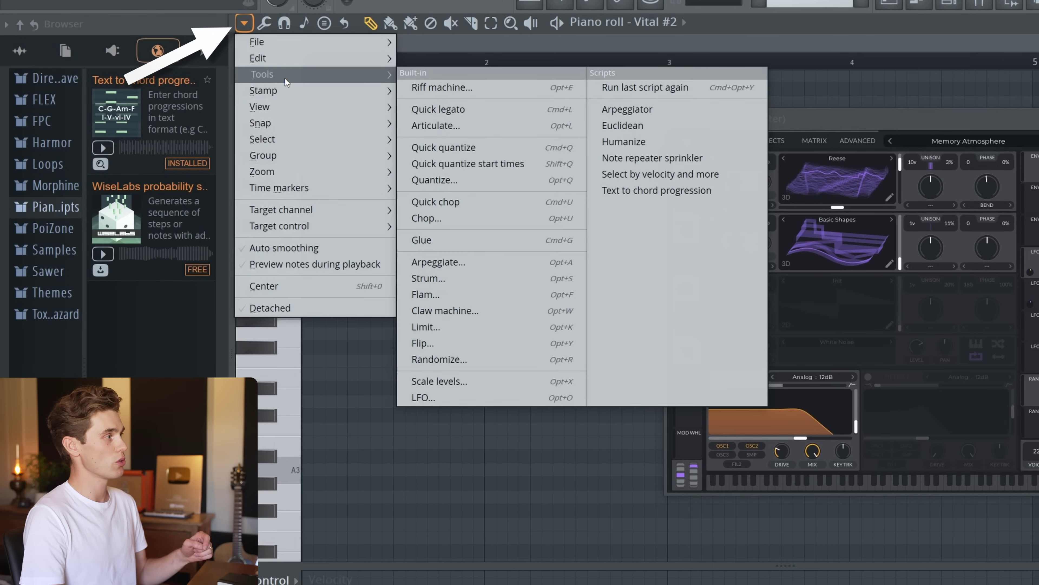
click(706, 197)
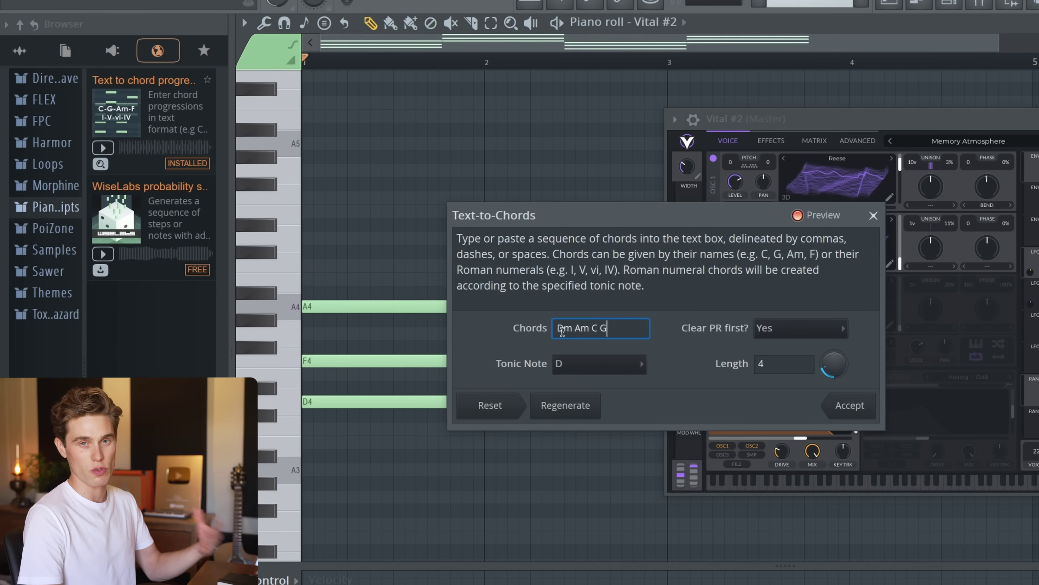
key(BackSpace)
text(4)
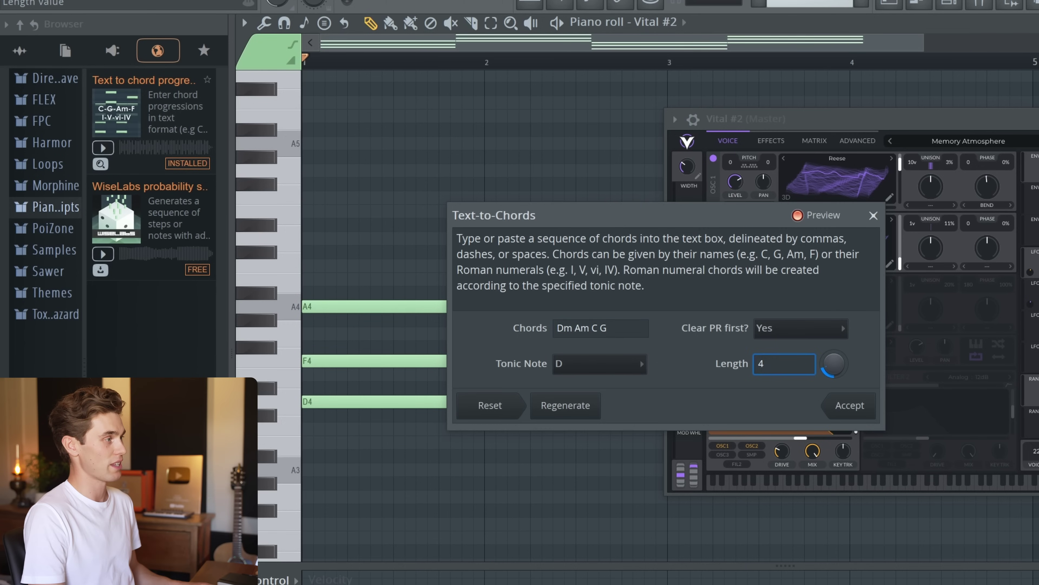
click(851, 405)
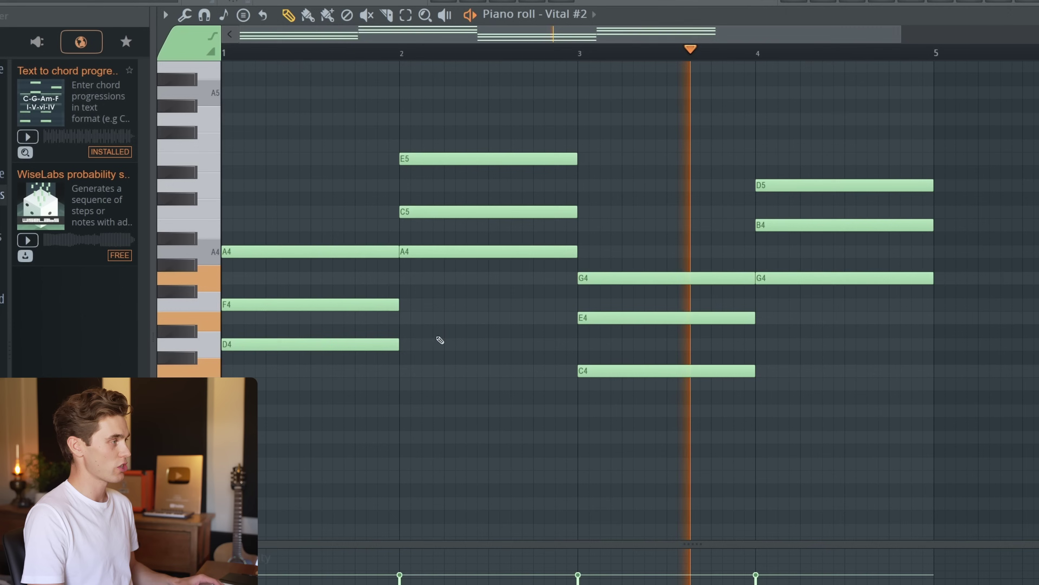
Drop the D4, A4, C4 and G4 chord roots down one octave.
drag(440, 326, 371, 359)
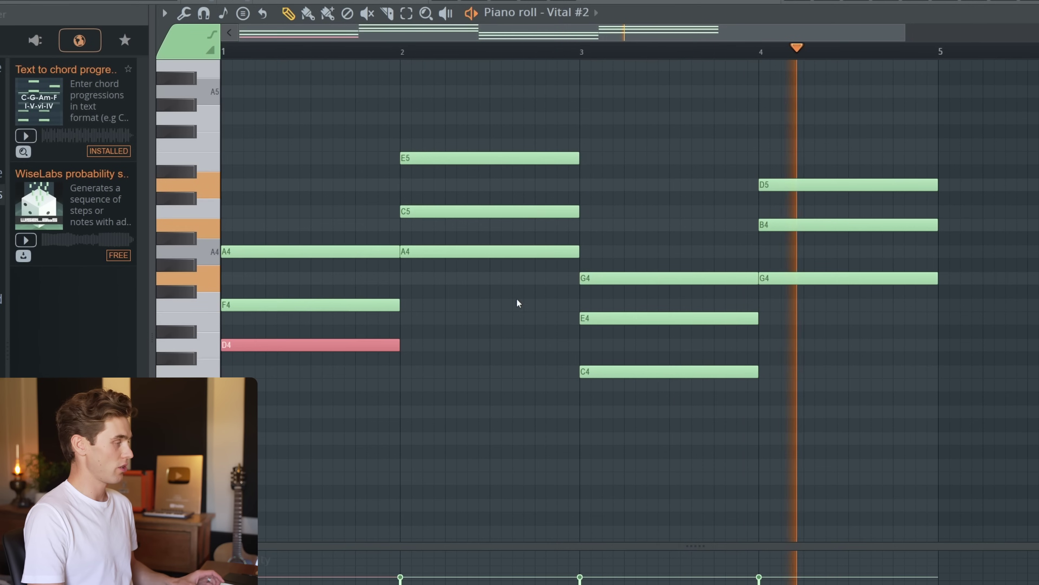
ctrl+click(556, 251)
ctrl+click(624, 371)
ctrl+click(837, 278)
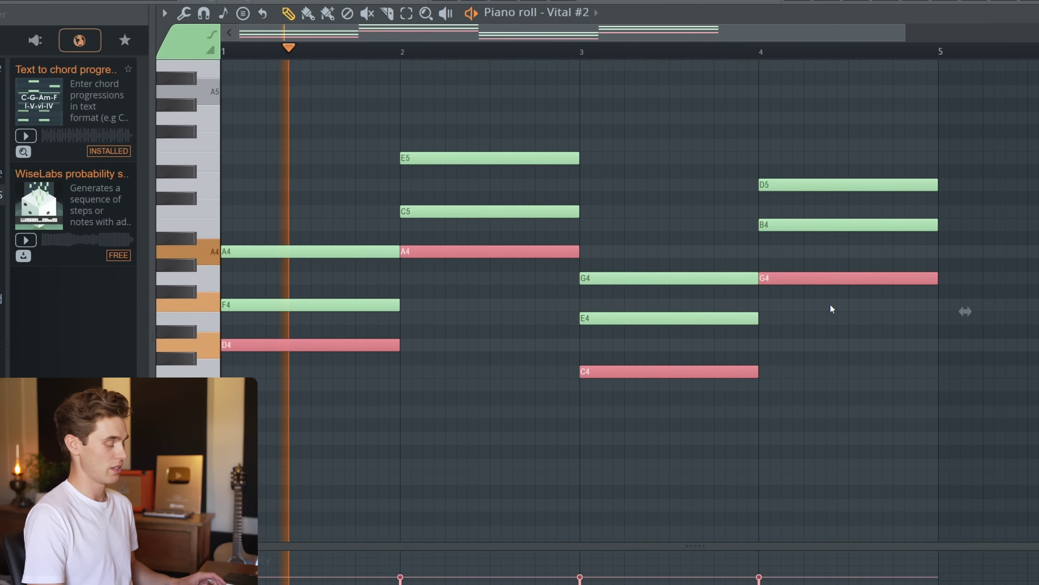
key(ctrl+Down)
click(266, 267)
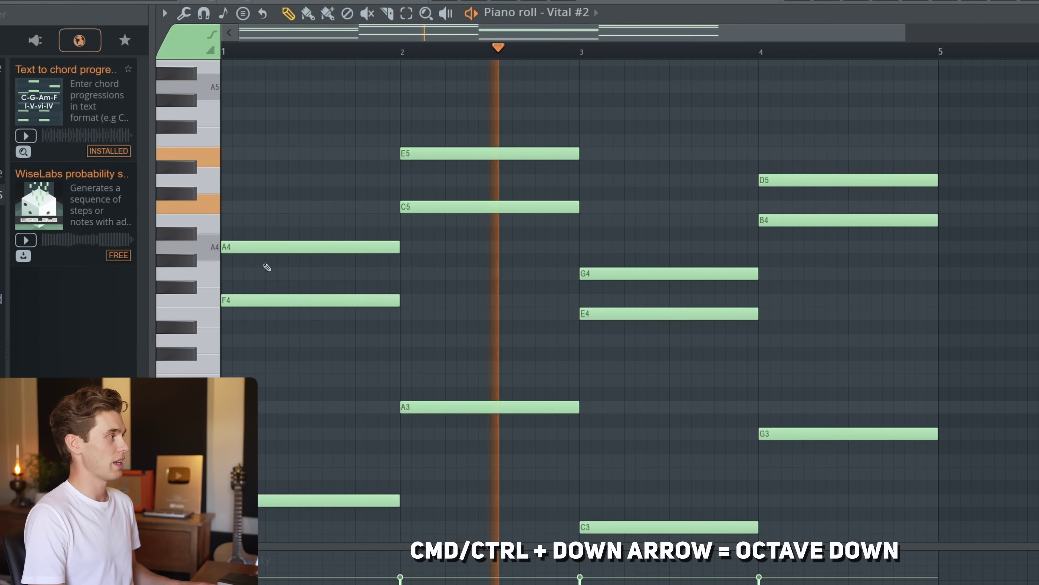
Draw an F5 note in bar 1, E5 in bar 3 and G4 in bar 4.
key(space)
drag(262, 205, 279, 133)
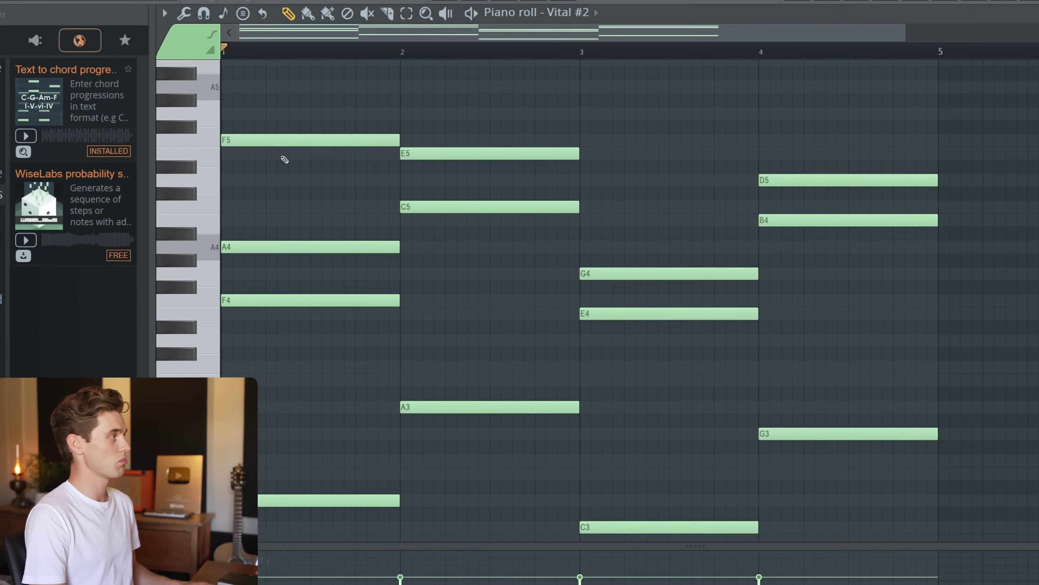
key(space)
drag(635, 141, 610, 155)
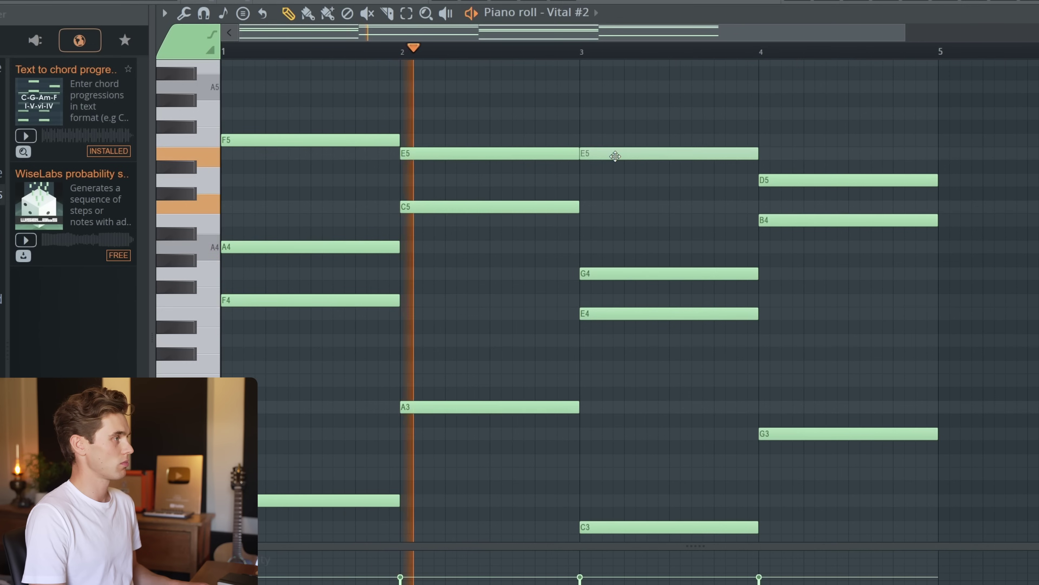
click(823, 273)
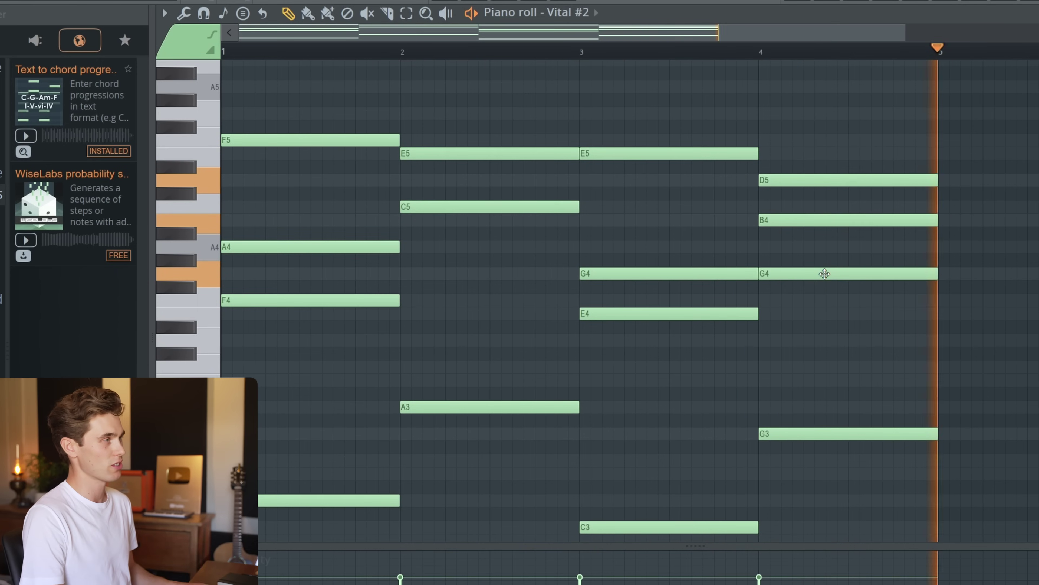
Stop playback and replace the Vital #2 channel's instrument with FLEX.
key(space)
key(F6)
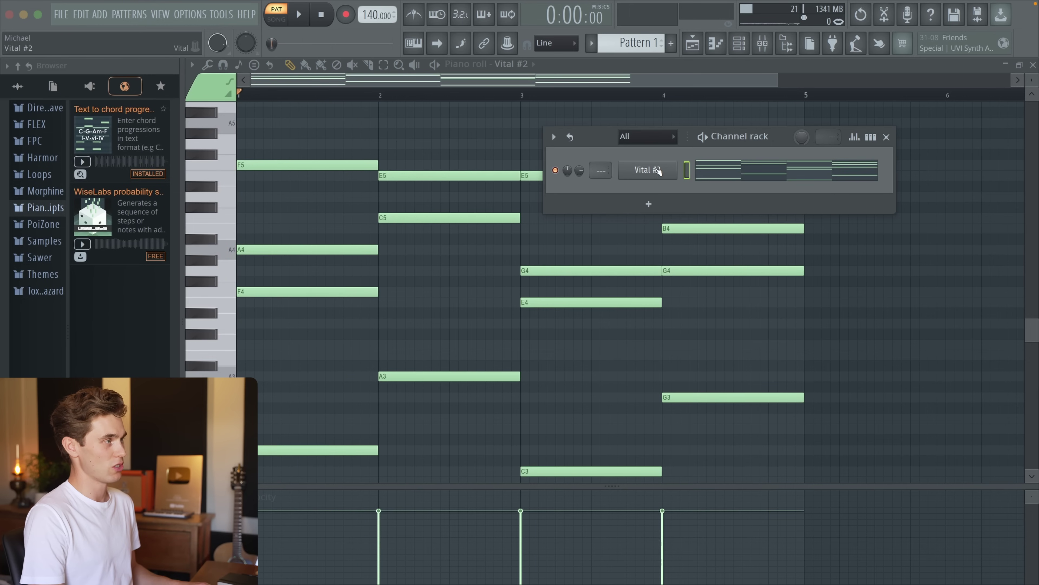
right_click(657, 171)
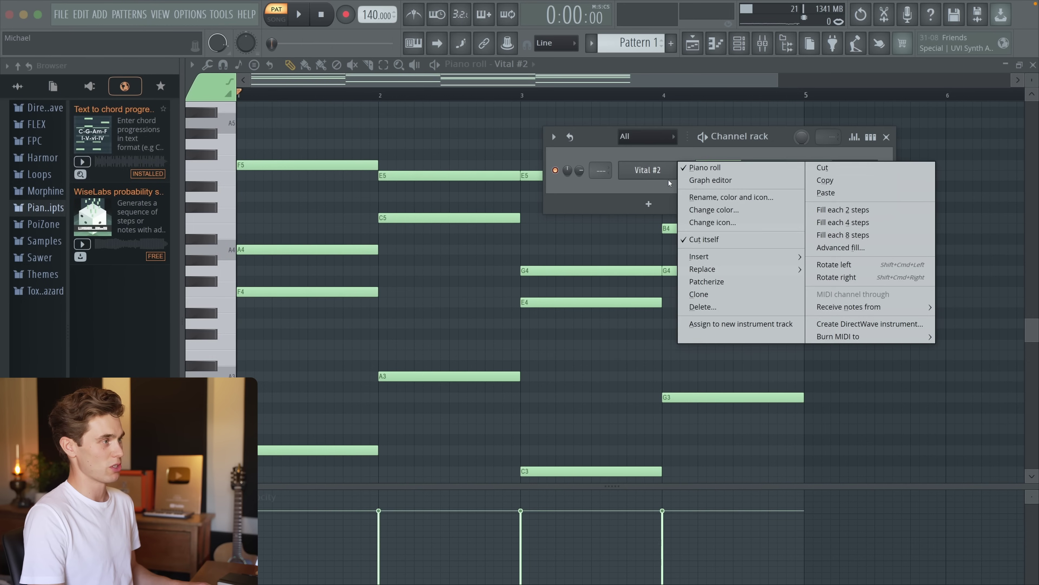
mouse_move(703, 269)
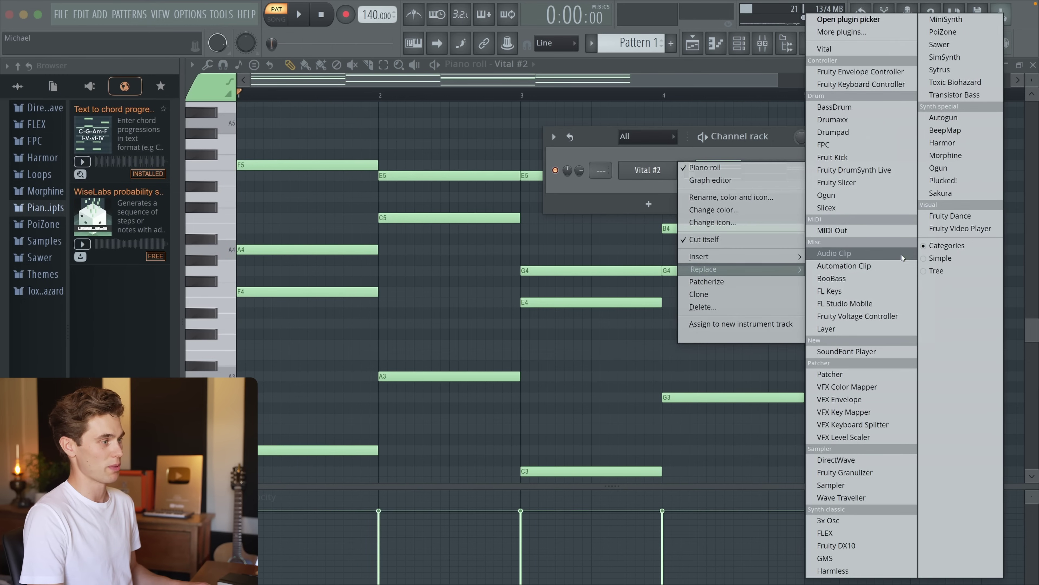
click(831, 533)
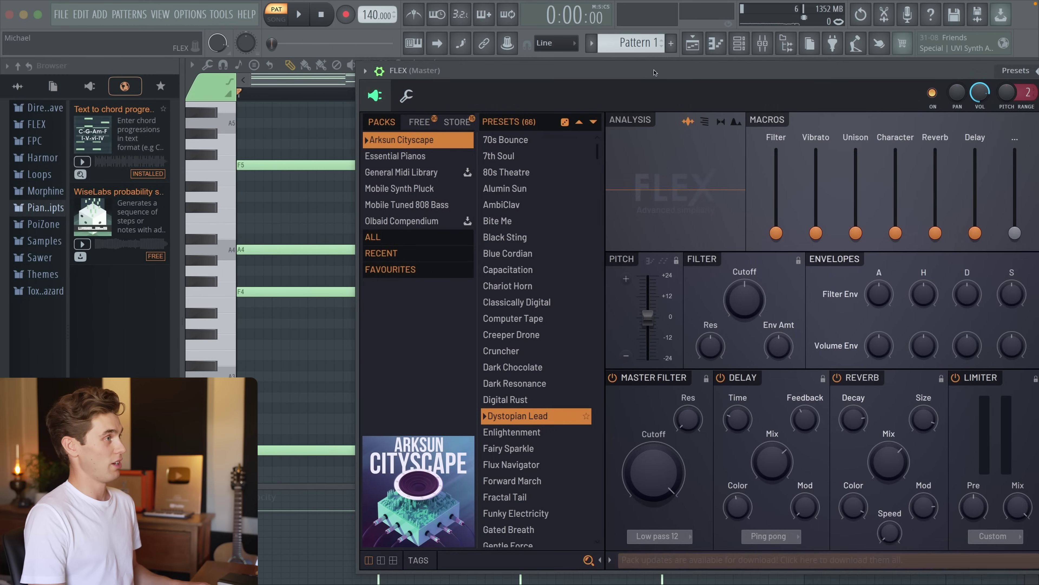
drag(541, 125, 459, 77)
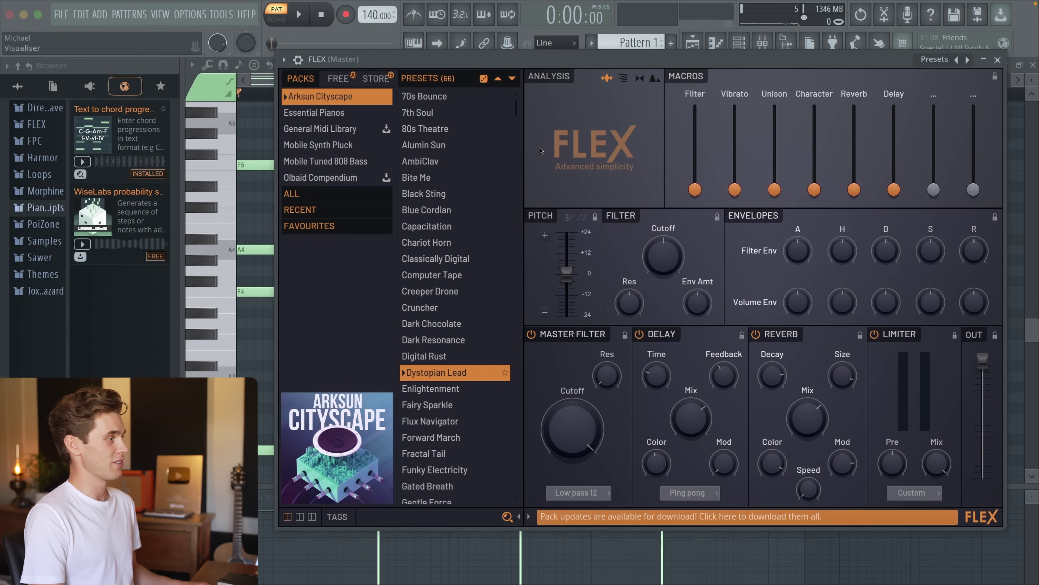
Filter FLEX presets to the Arpeggio tag and load the Head Buzzer preset while the chords play.
click(521, 517)
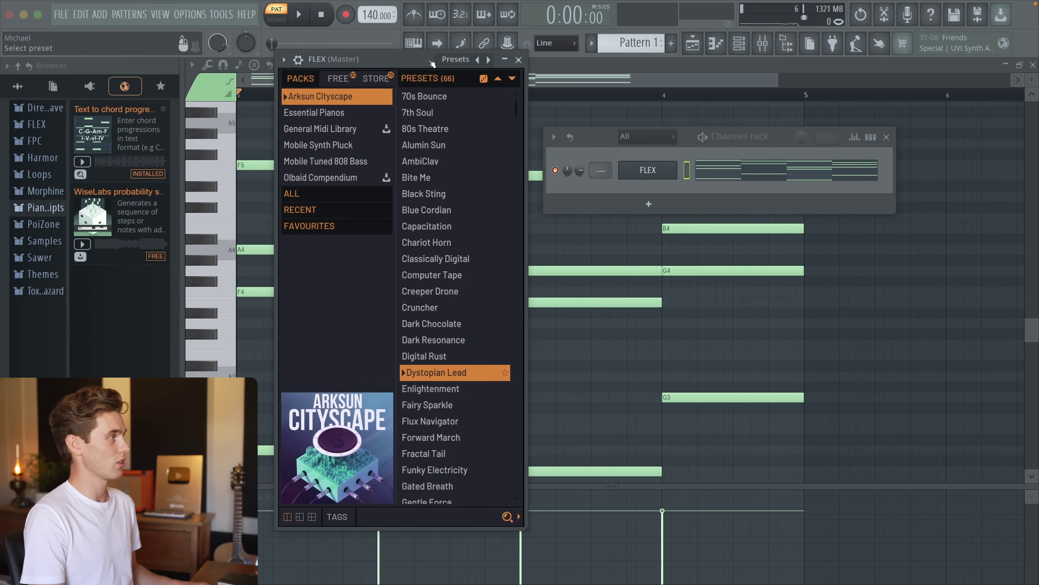
drag(433, 63, 809, 72)
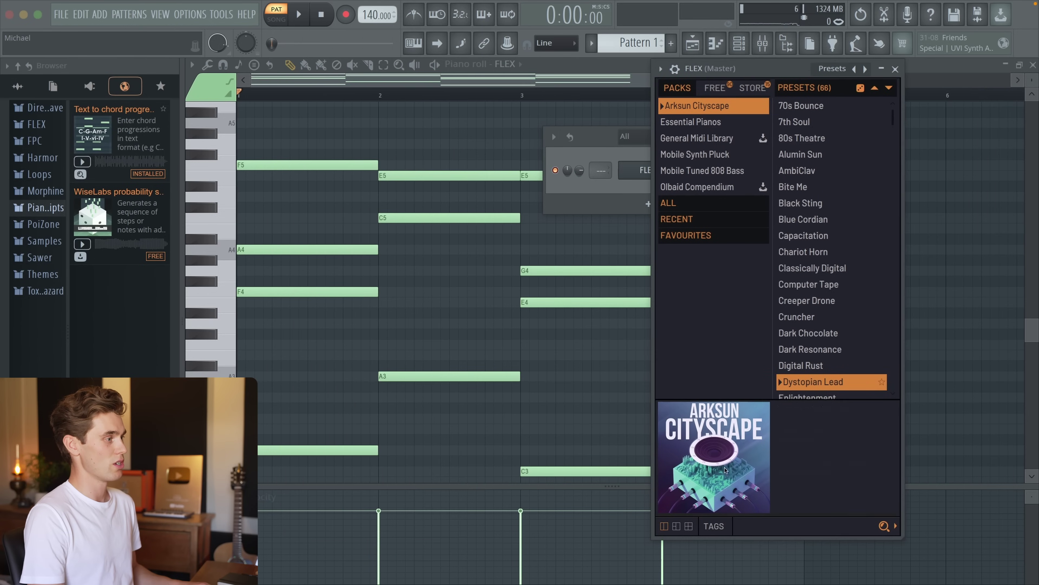
click(723, 526)
key(space)
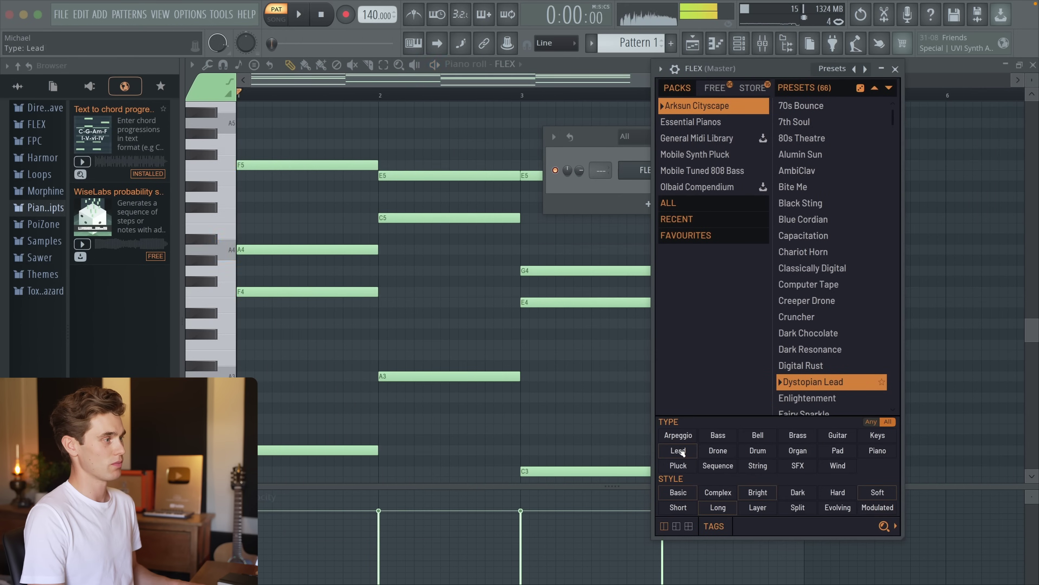
click(692, 438)
click(808, 154)
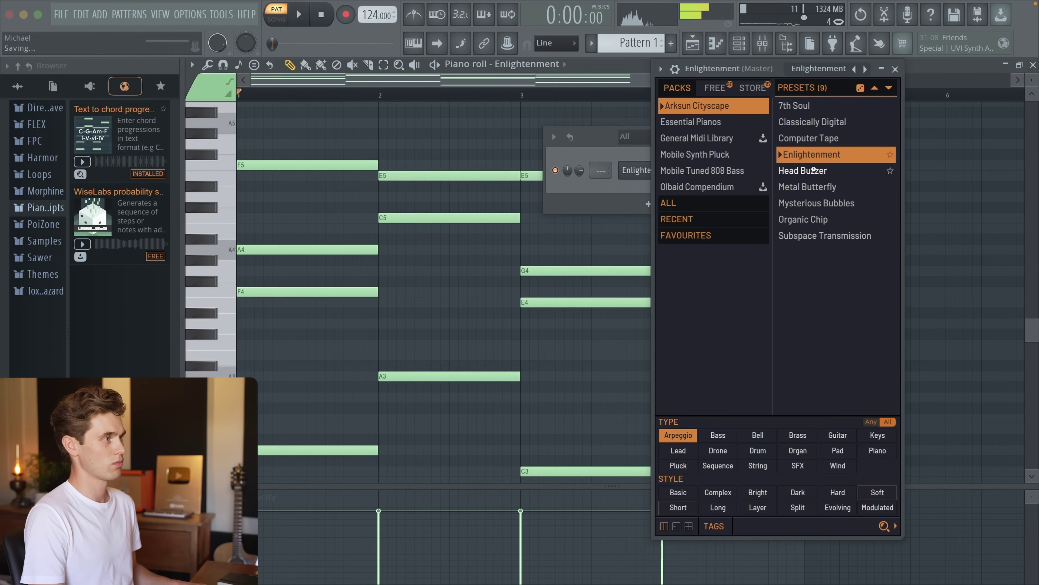
click(805, 170)
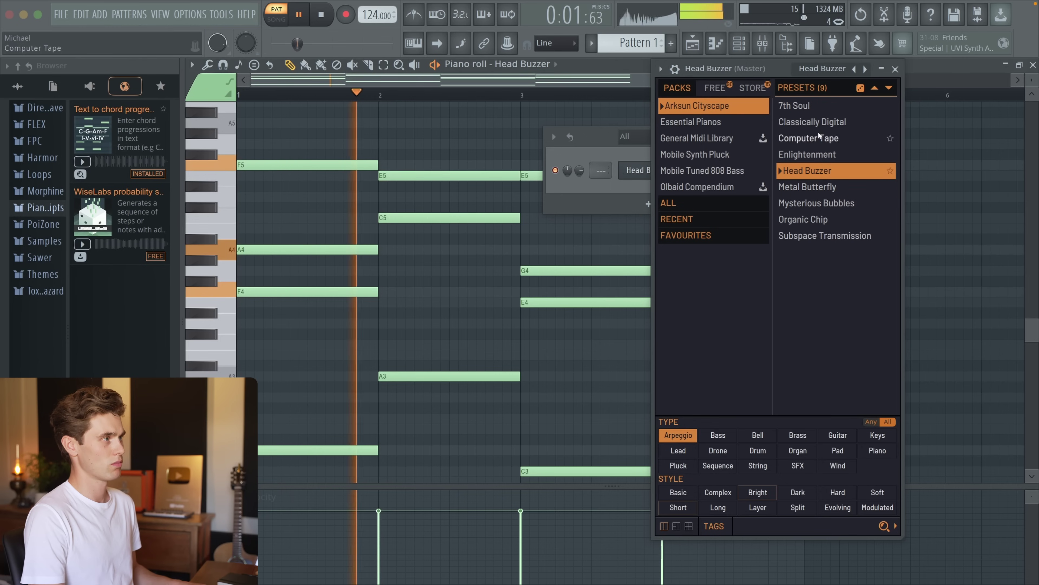
Lower FLEX's Master Filter Cutoff to about halfway and close the Head Buzzer plugin window.
drag(893, 528, 828, 521)
click(829, 520)
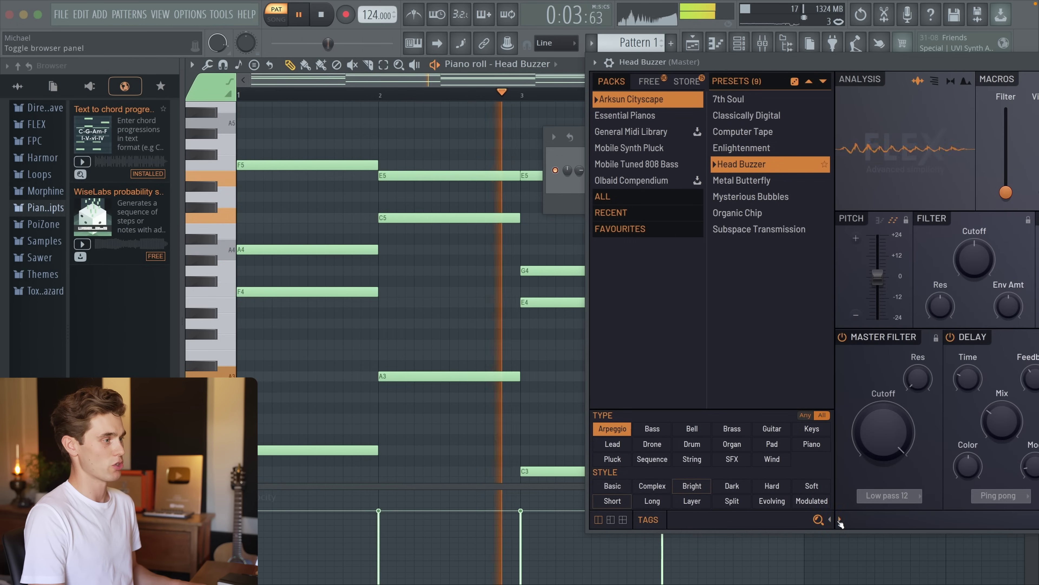
drag(924, 177, 654, 220)
drag(611, 471, 612, 496)
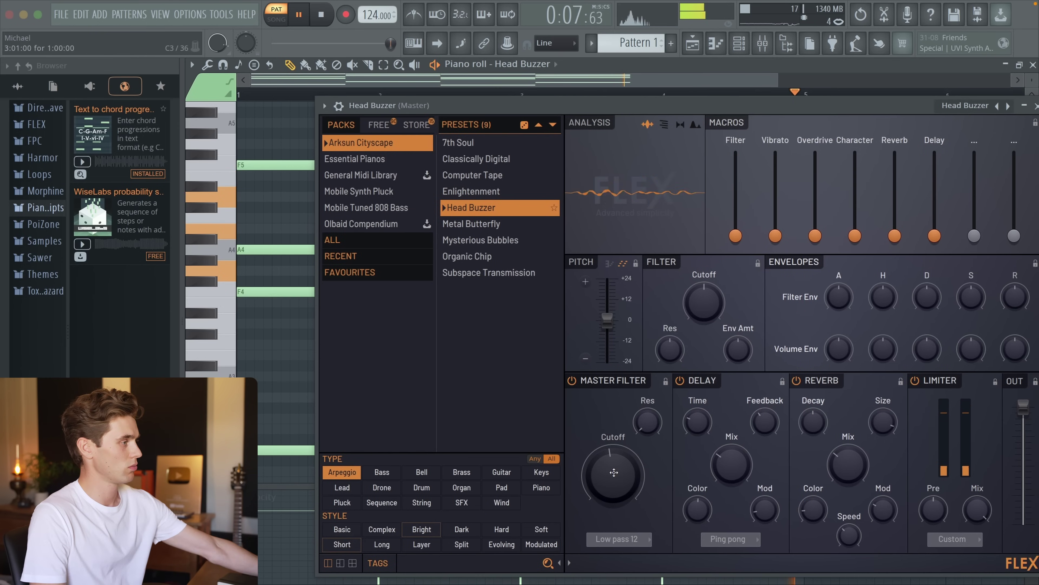
drag(777, 106, 725, 72)
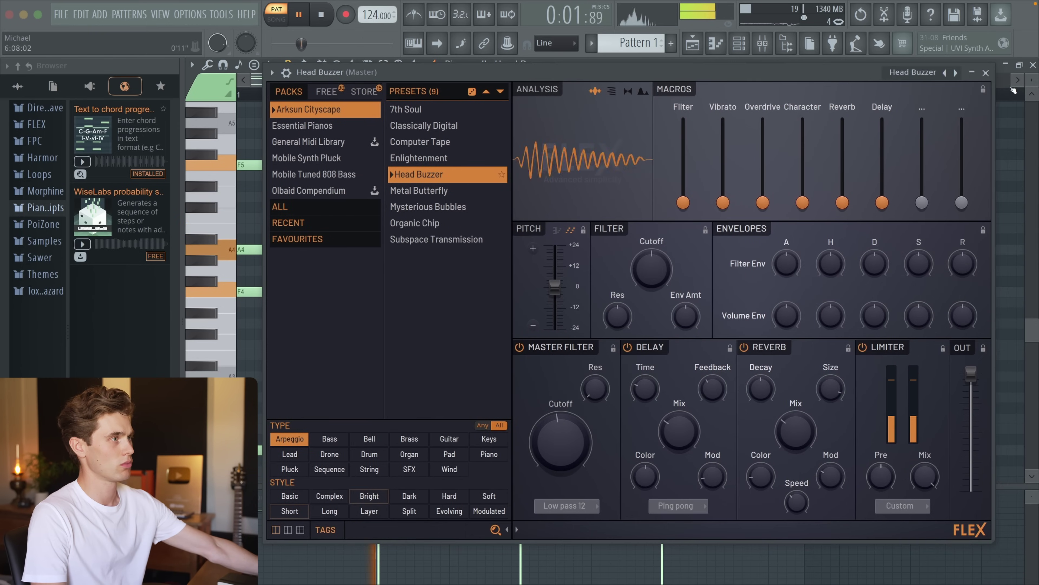
click(972, 71)
click(884, 135)
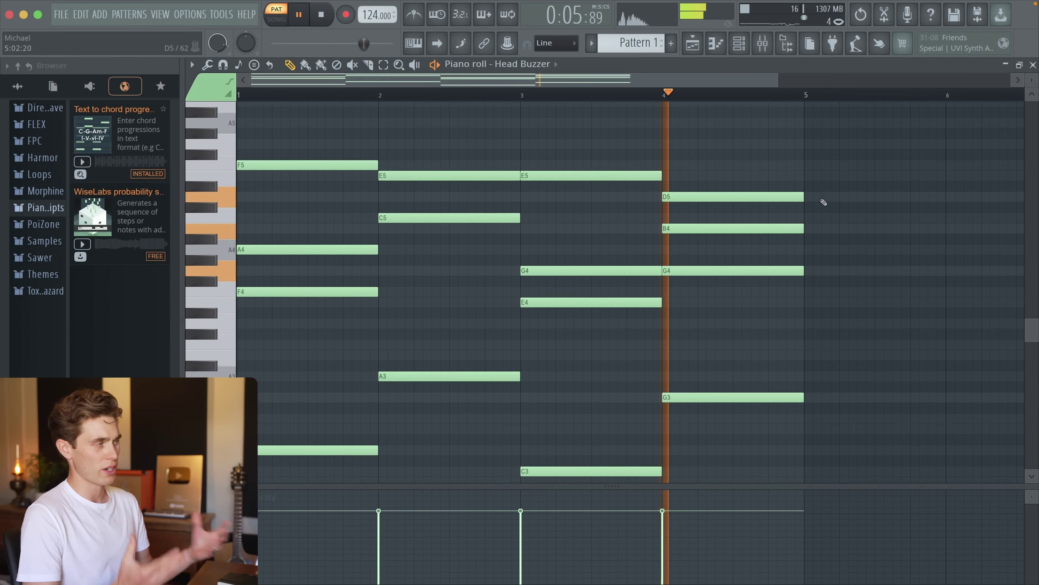
Stop the Head Buzzer chords from playing.
key(space)
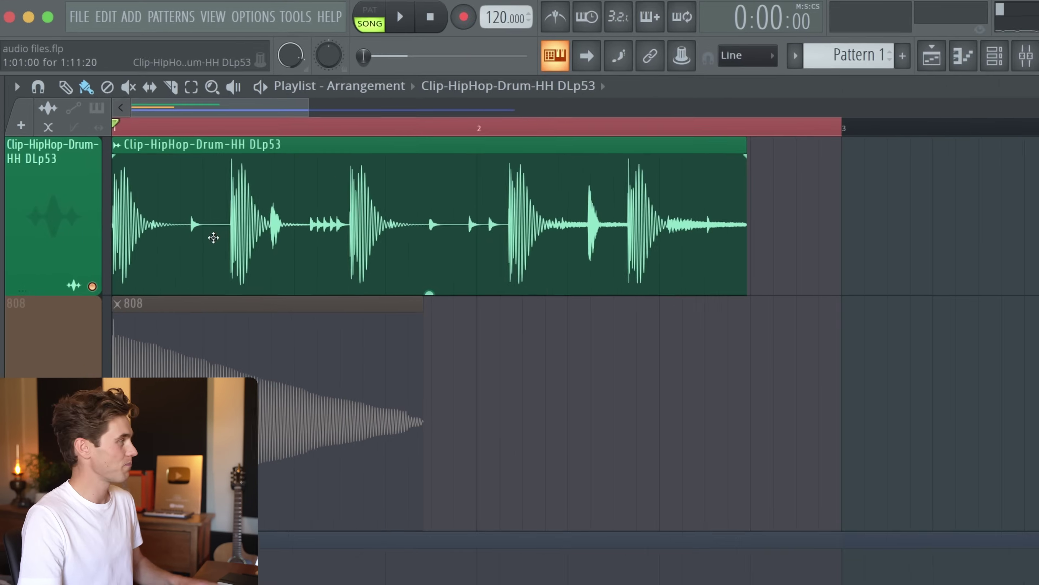
Preview the song, then open the Clip-HipHop-Drum-HH DLp53 clip's sample settings.
key(space)
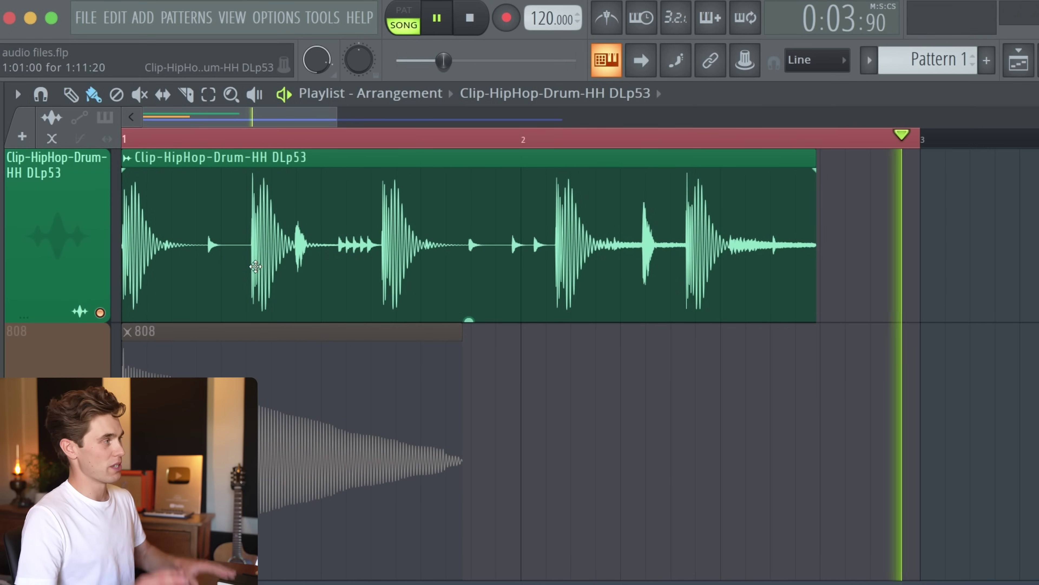
key(space)
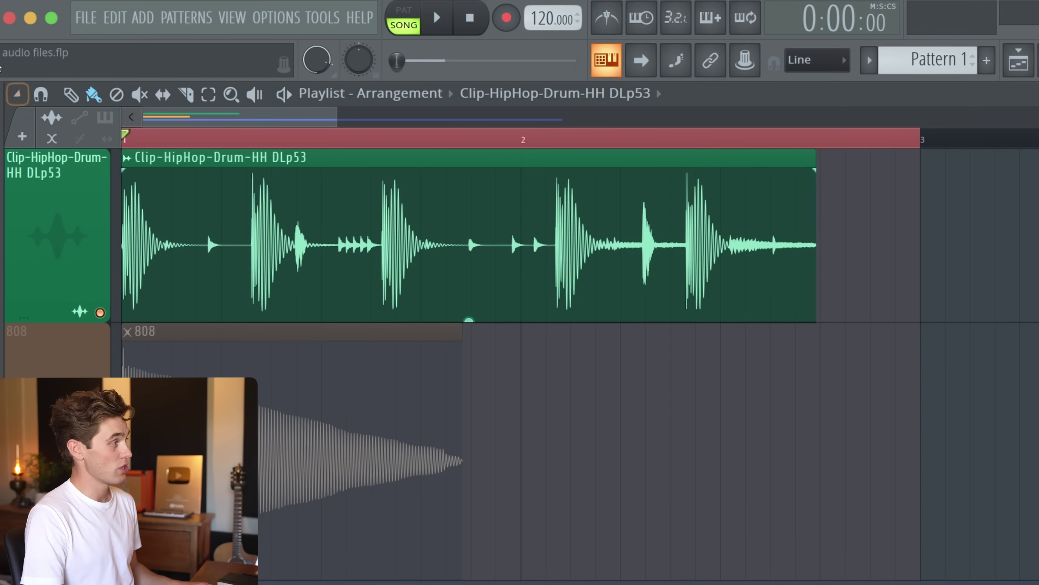
double_click(364, 172)
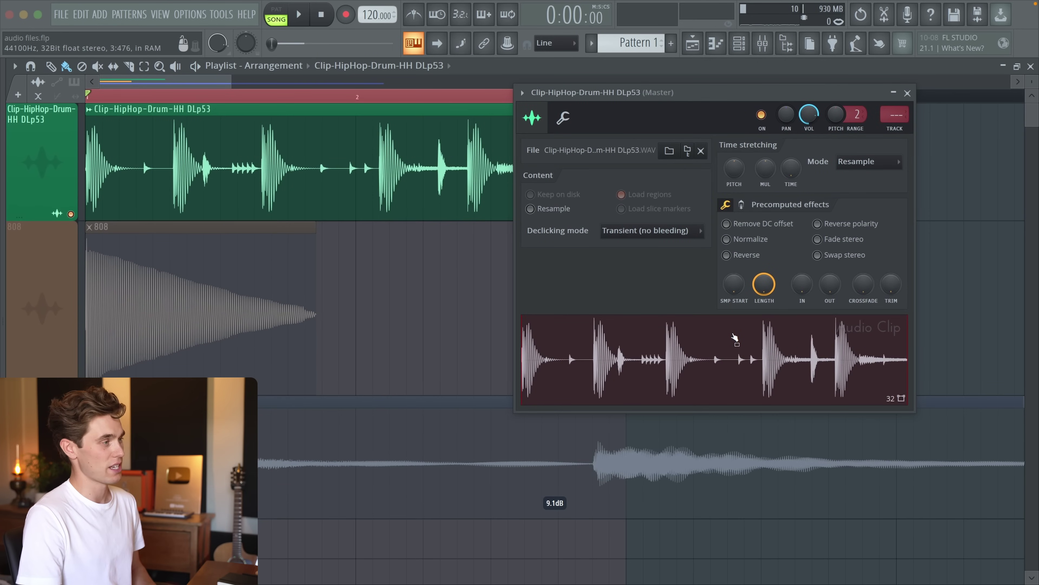
Detect the hi-hat sample's tempo in the 75–150 BPM range and apply 138 BPM to the project.
right_click(729, 333)
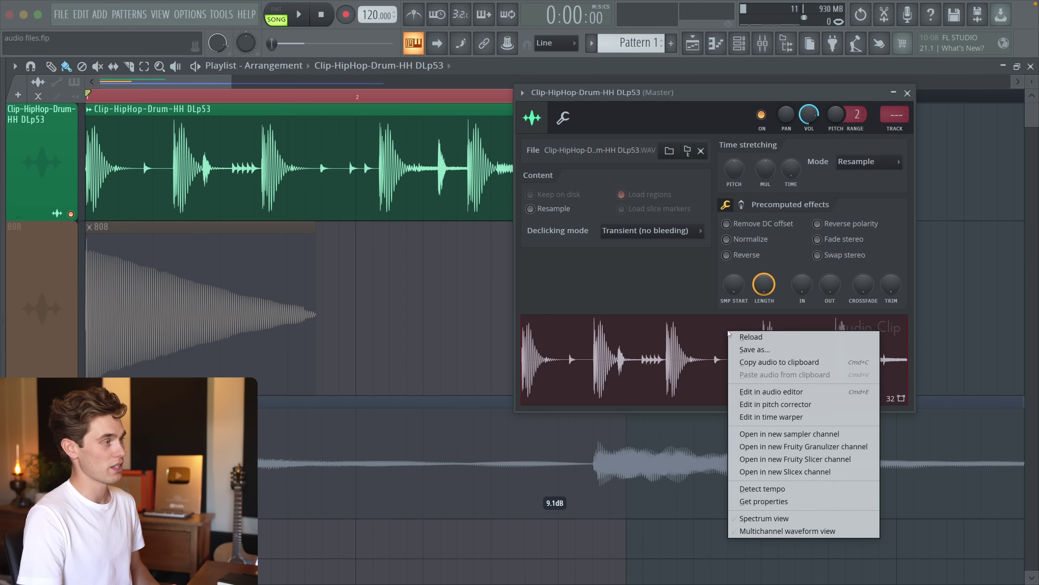
click(762, 489)
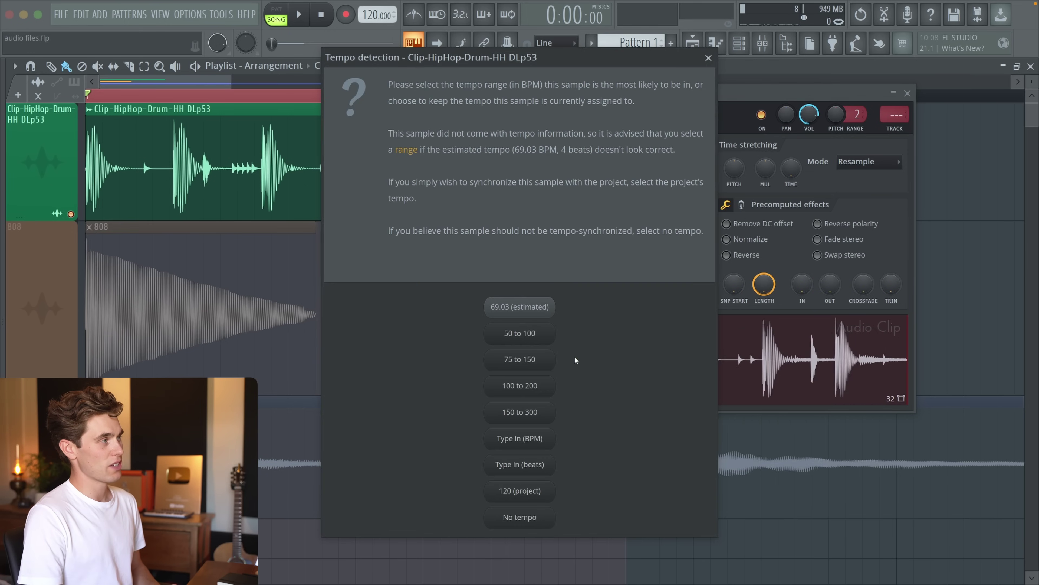
drag(609, 57, 678, 27)
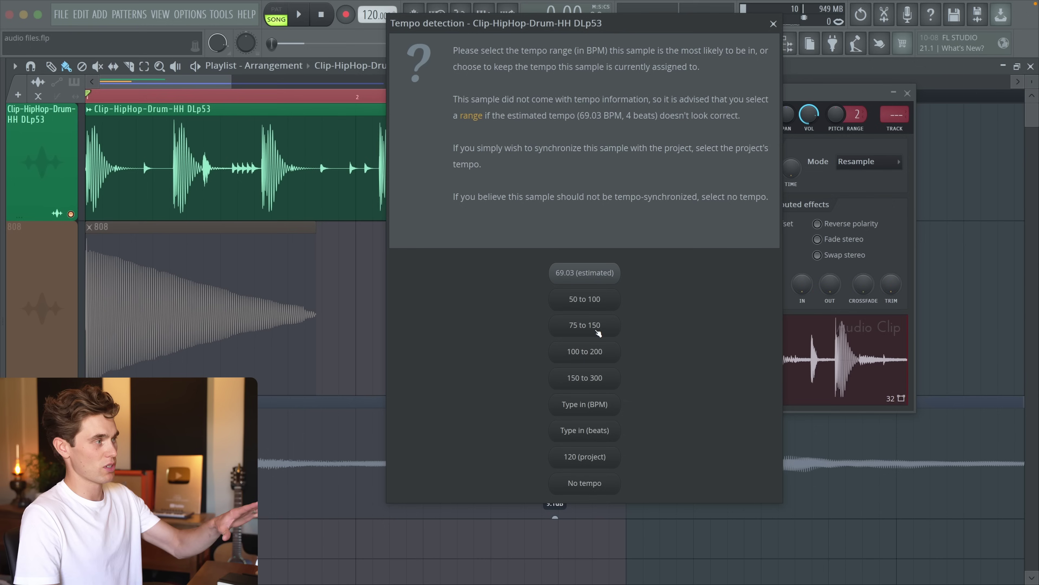
click(598, 331)
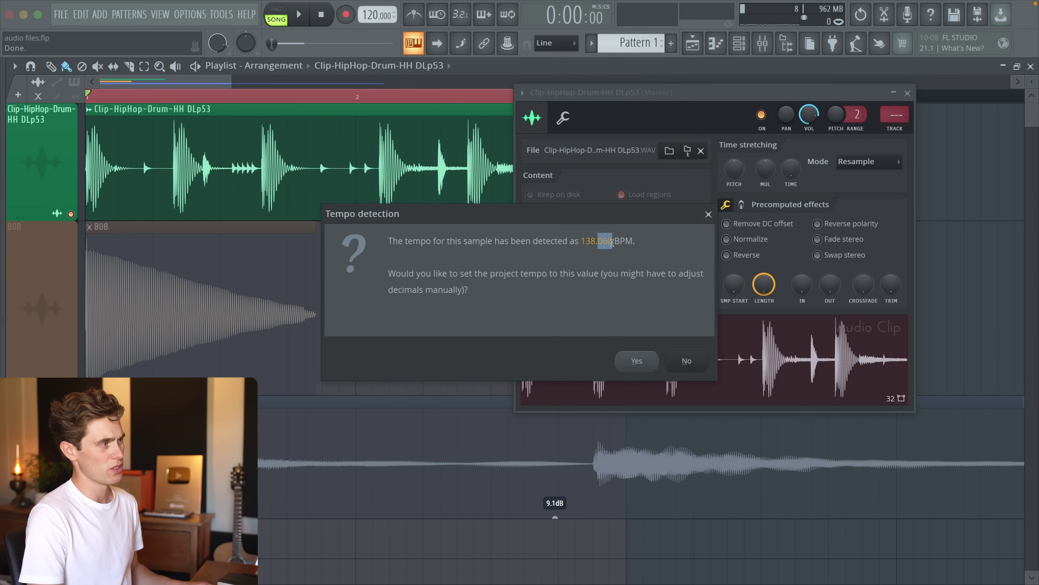
click(610, 260)
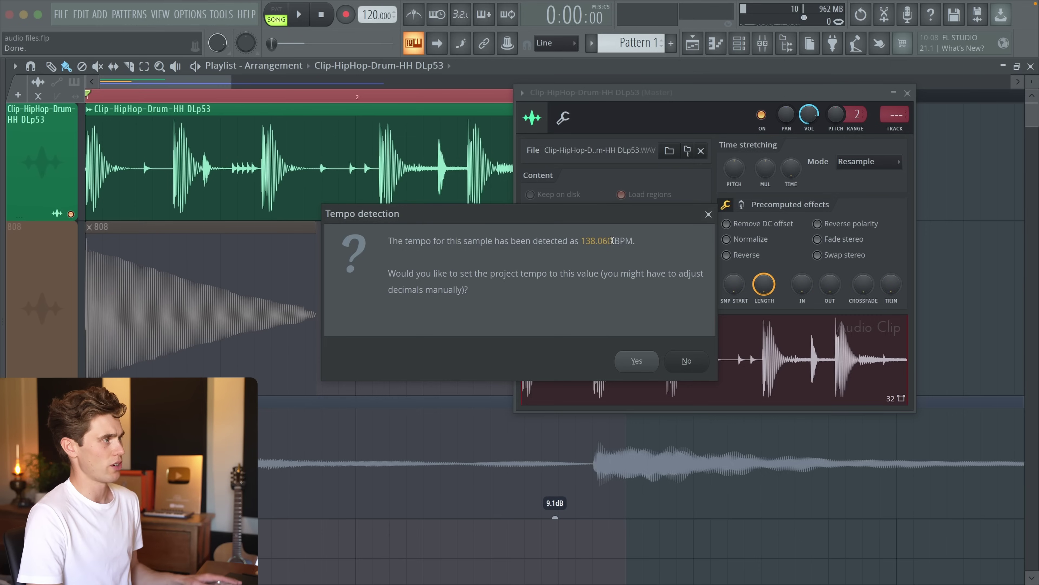
click(637, 360)
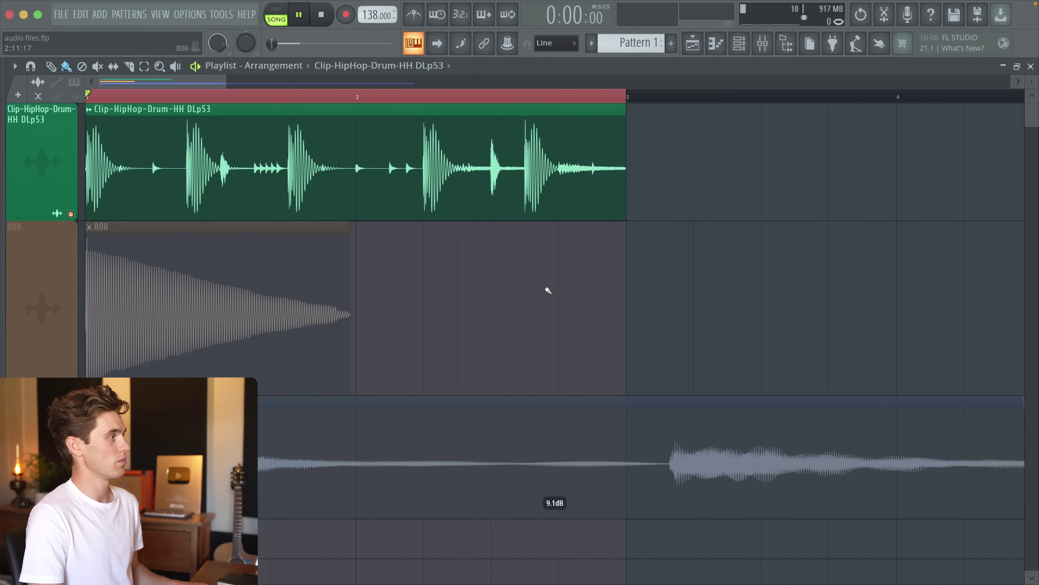
click(413, 15)
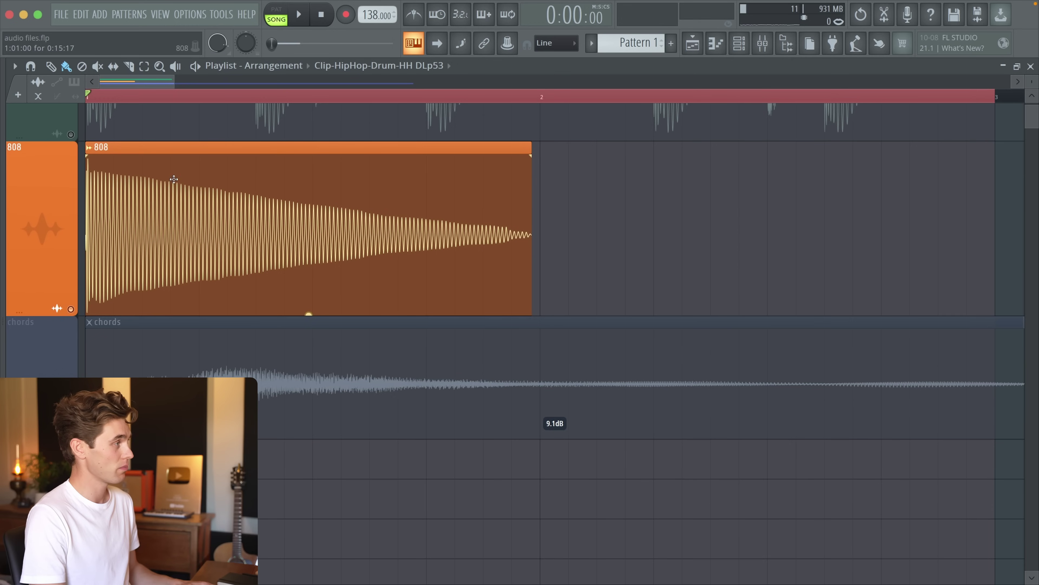
Preview at 138 BPM, then retune the 808 sample in Newtone from C3 up to F3.
key(space)
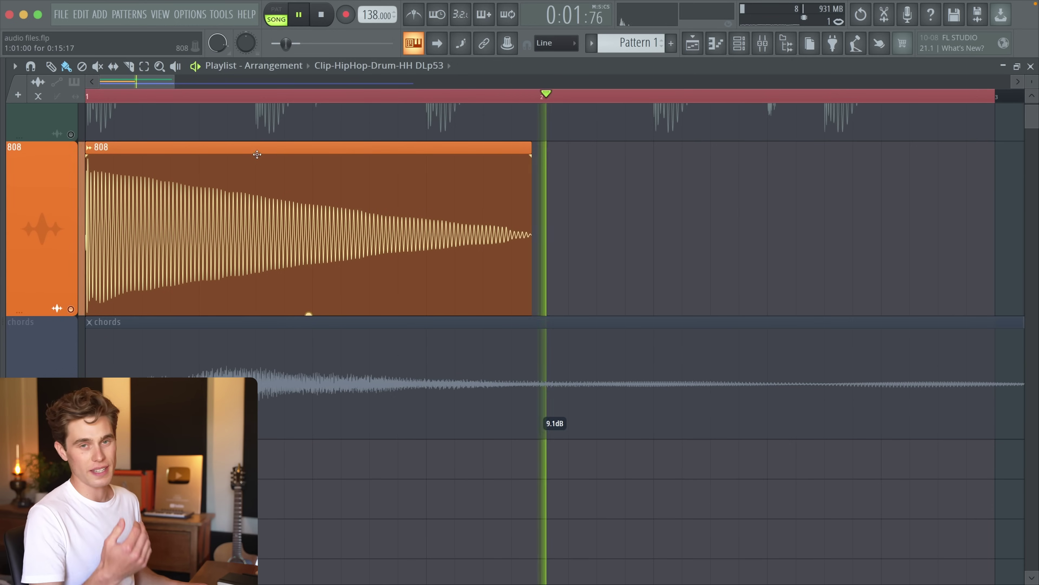
key(space)
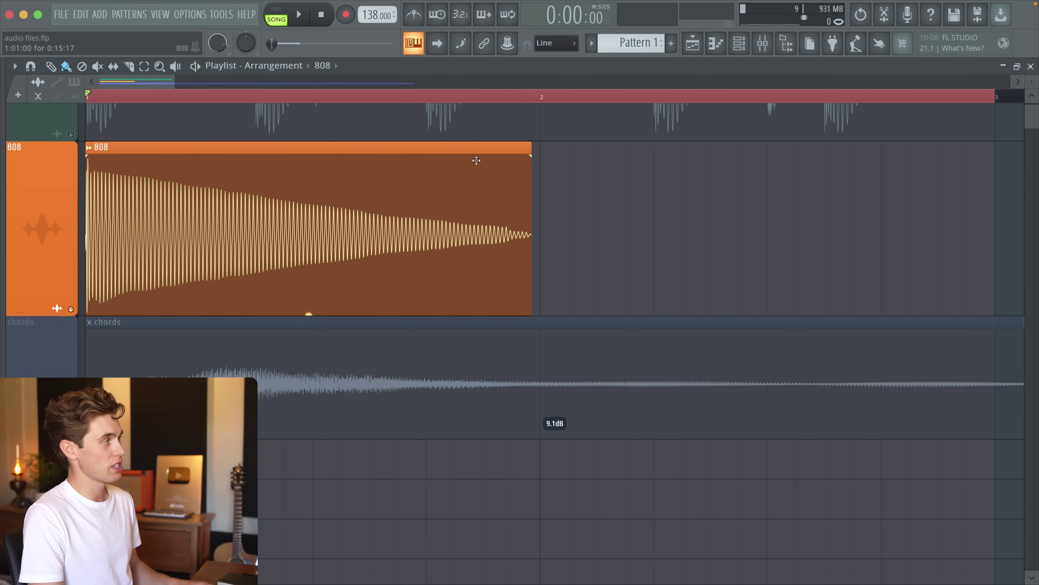
double_click(476, 161)
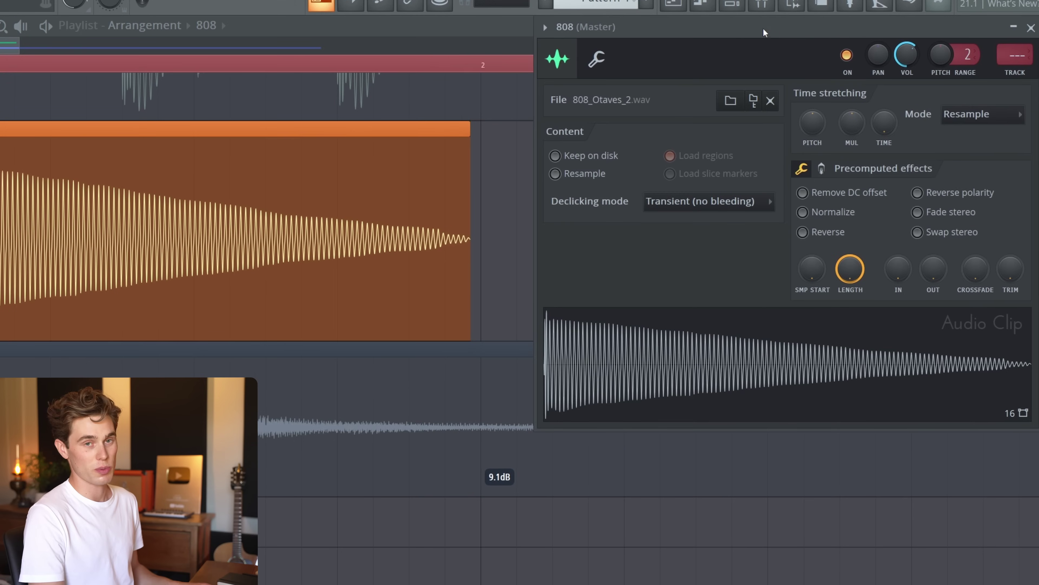
right_click(722, 349)
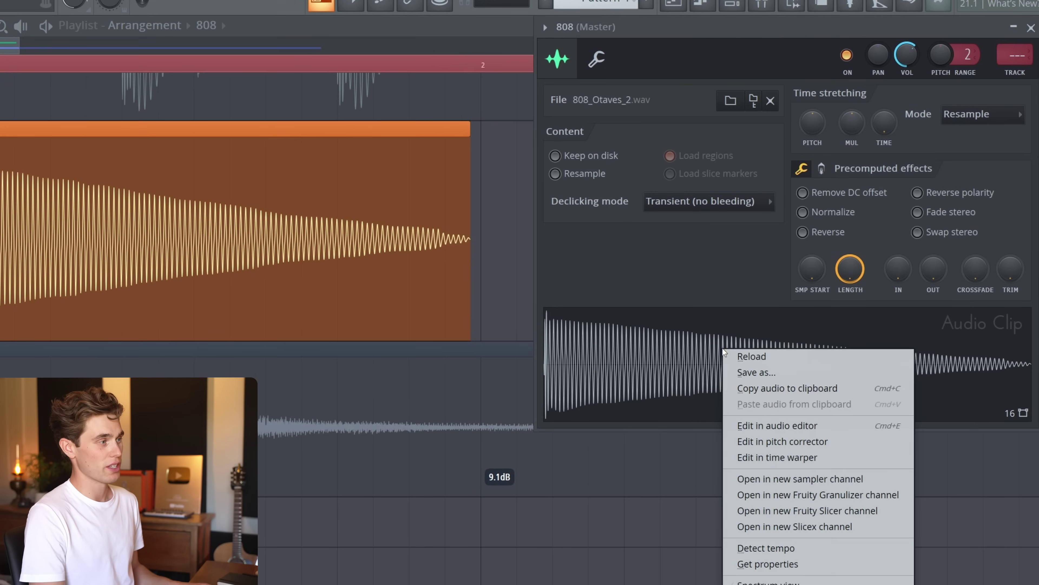
click(771, 441)
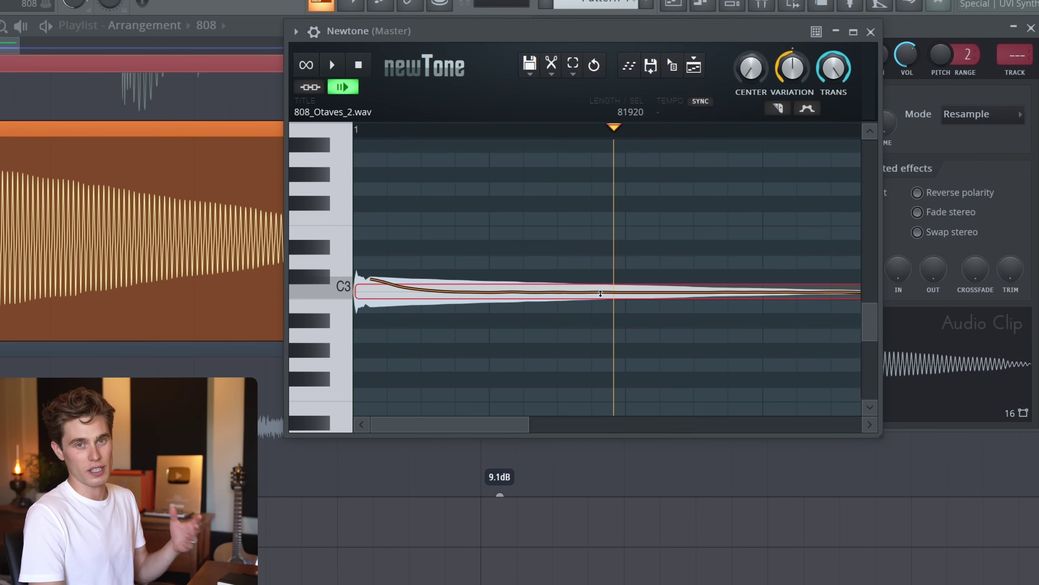
drag(601, 292, 364, 228)
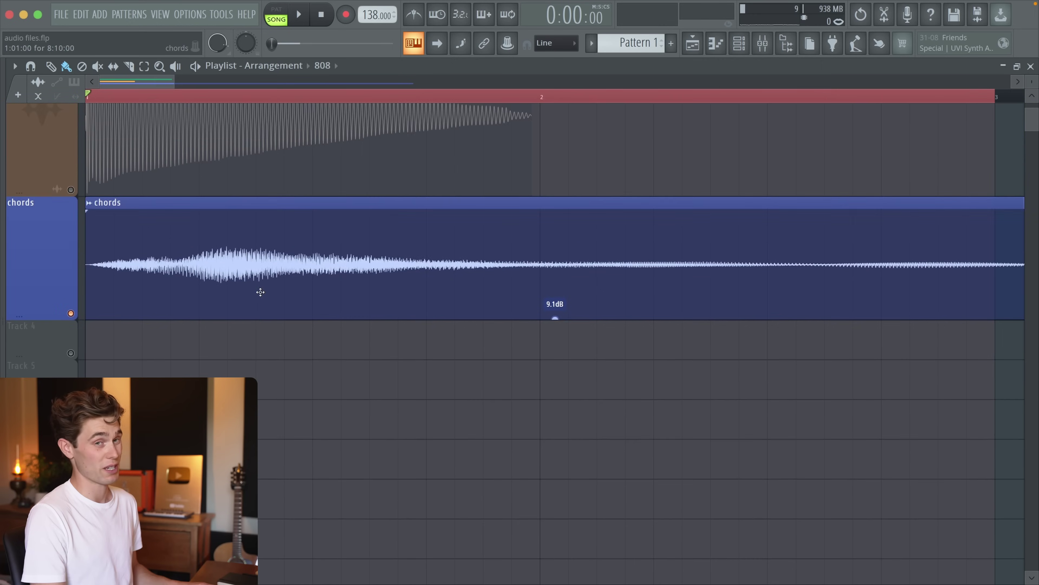
Play the song from bar 1 and load Wave Candy into an empty Master mixer slot.
scroll(254, 172, down, 1)
scroll(287, 94, down, 3)
scroll(320, 151, down, 2)
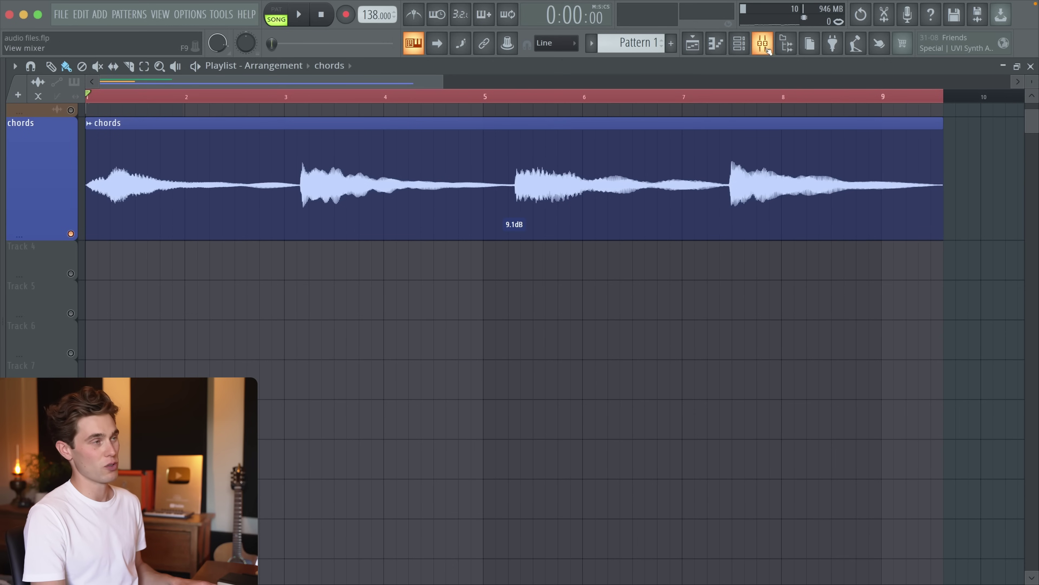
key(space)
key(F9)
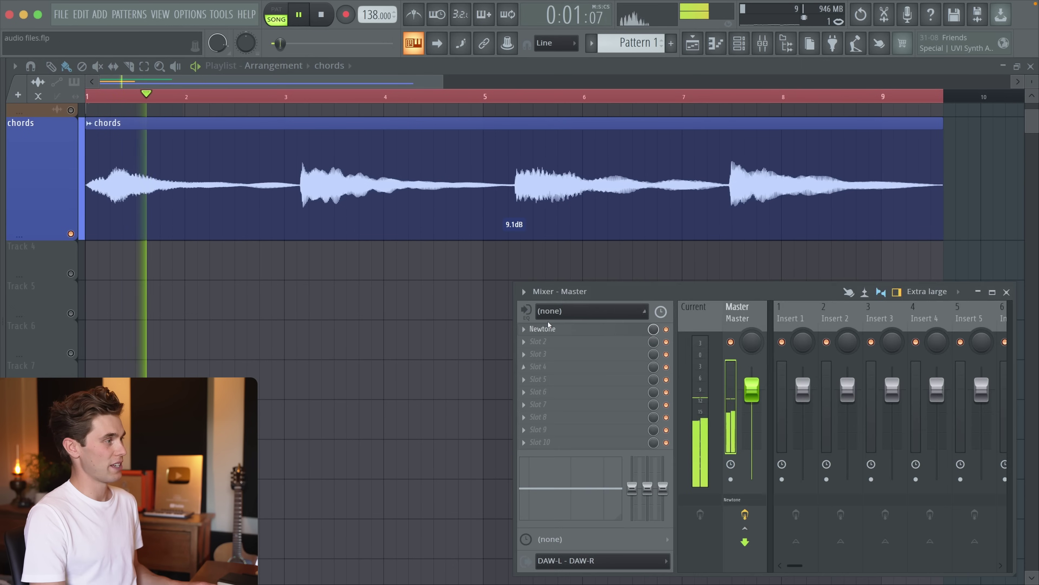
click(523, 352)
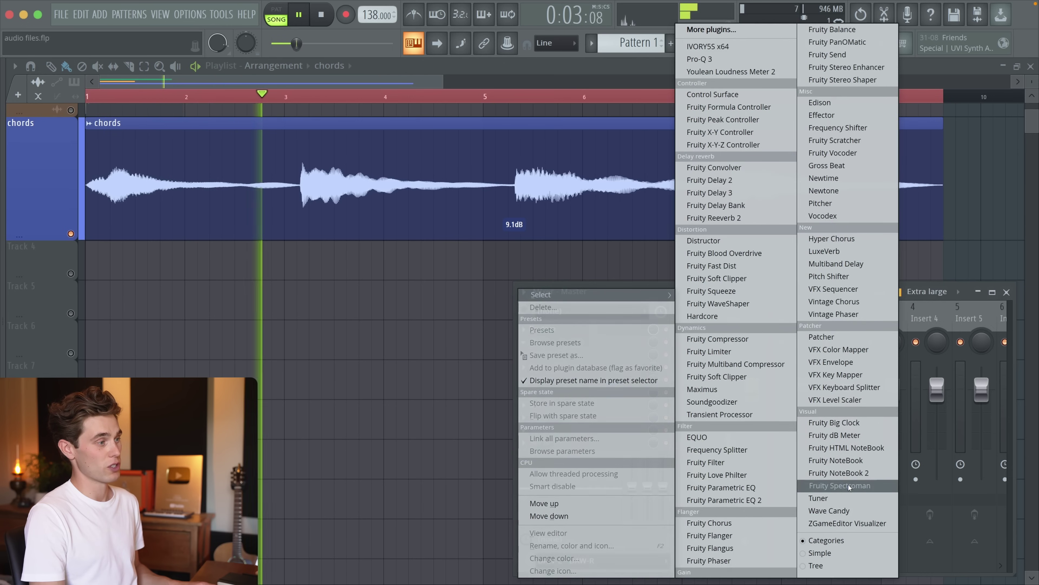
click(840, 510)
Switch Wave Candy to Spectrum with 4096-band resolution, stretch the display taller, and close the mixer.
drag(376, 89, 892, 152)
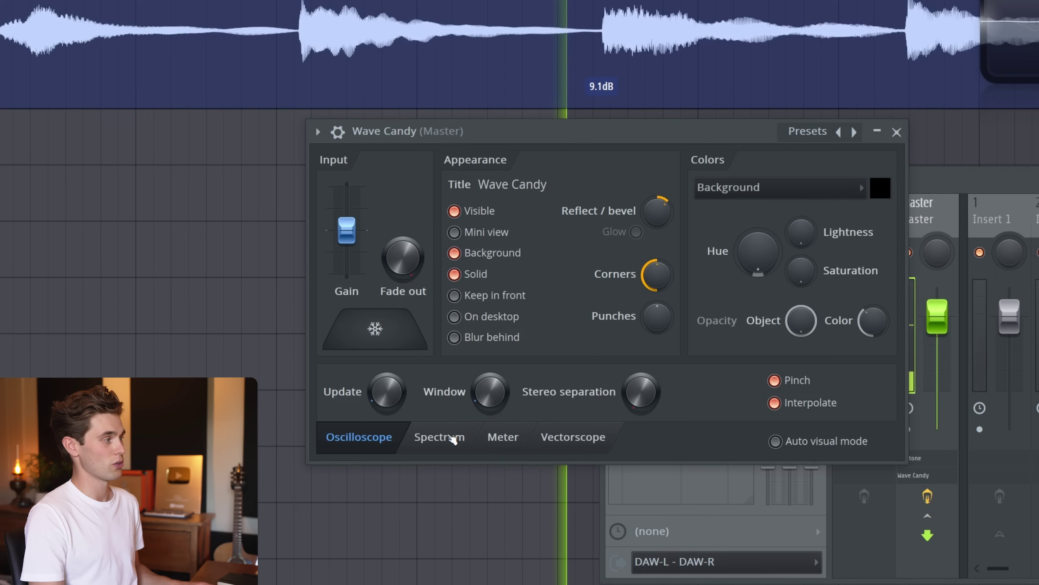
click(399, 472)
click(562, 393)
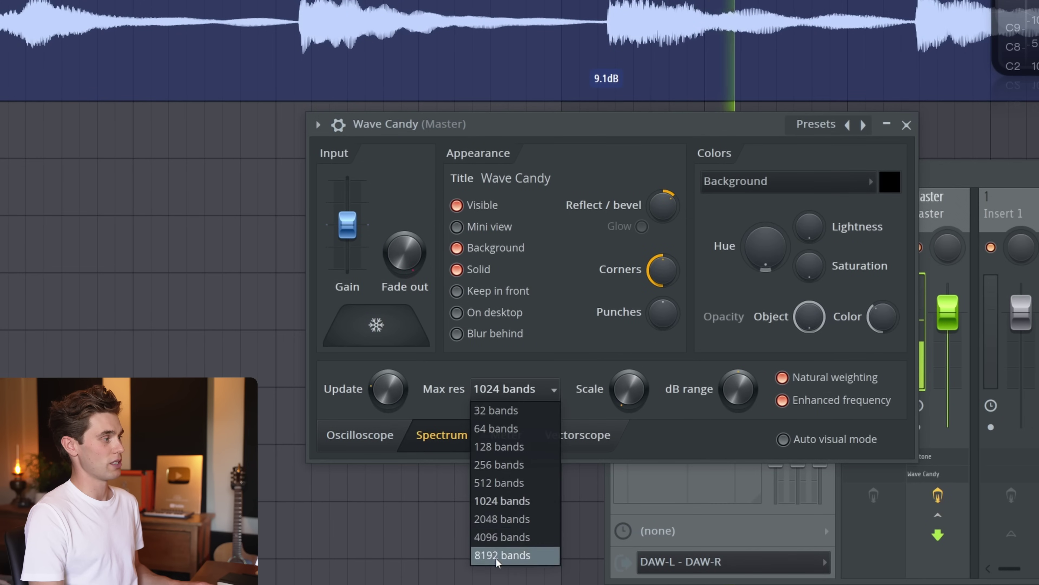
click(511, 537)
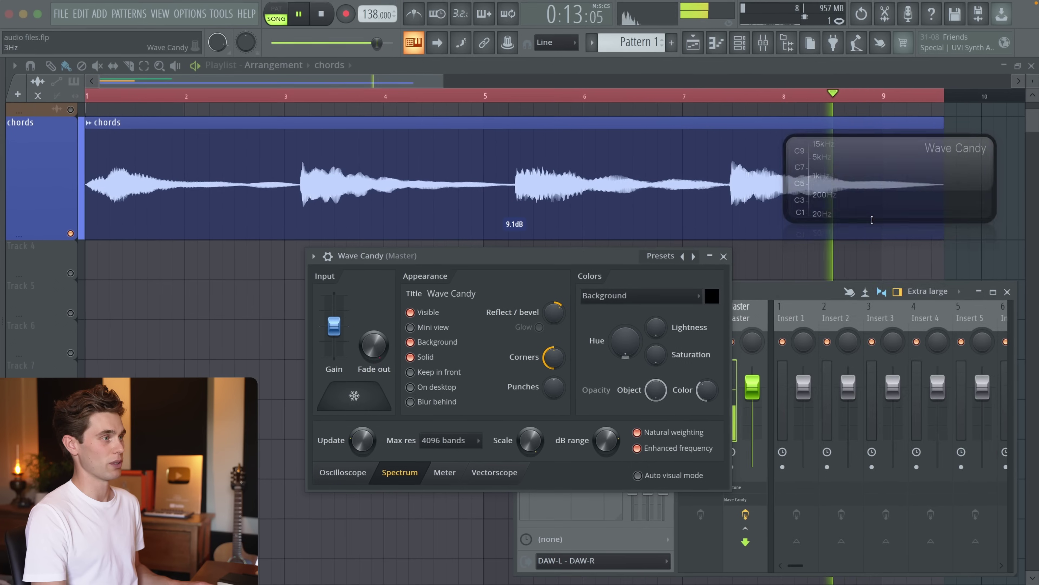
drag(953, 163, 954, 440)
click(723, 257)
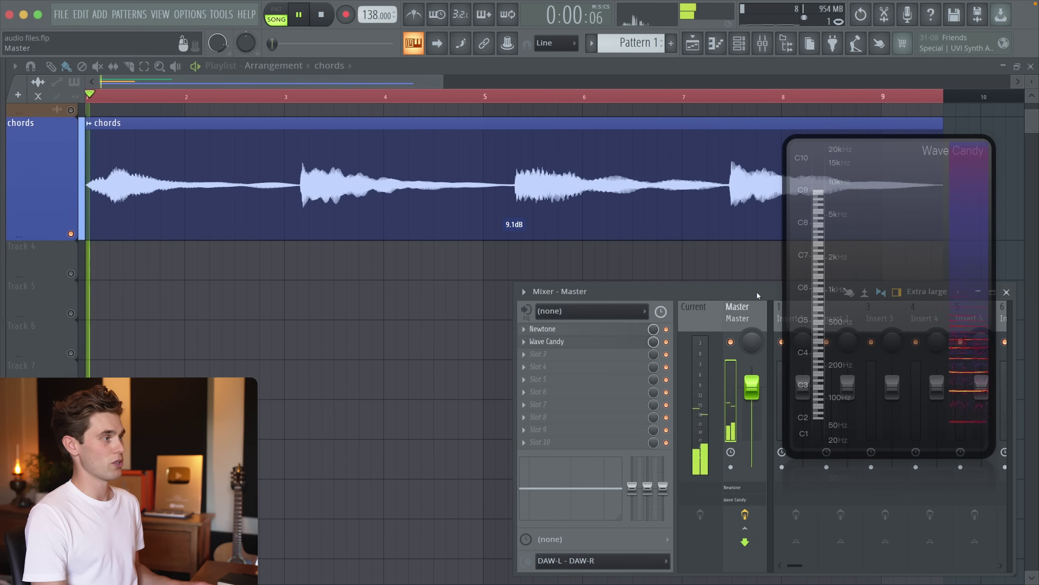
drag(757, 290, 427, 319)
click(690, 322)
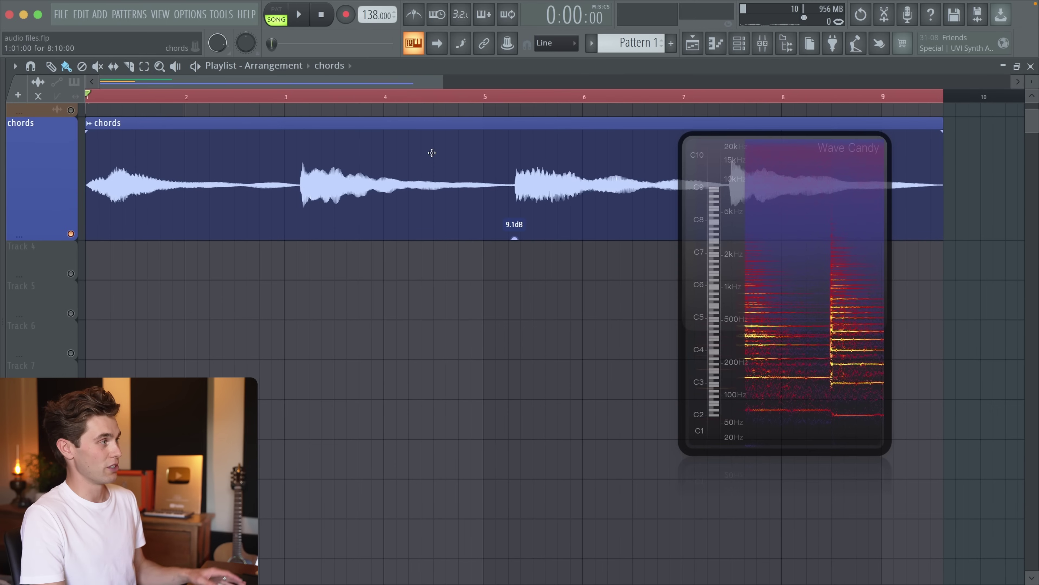
Open the chords audio channel's settings and view its sample options.
double_click(432, 153)
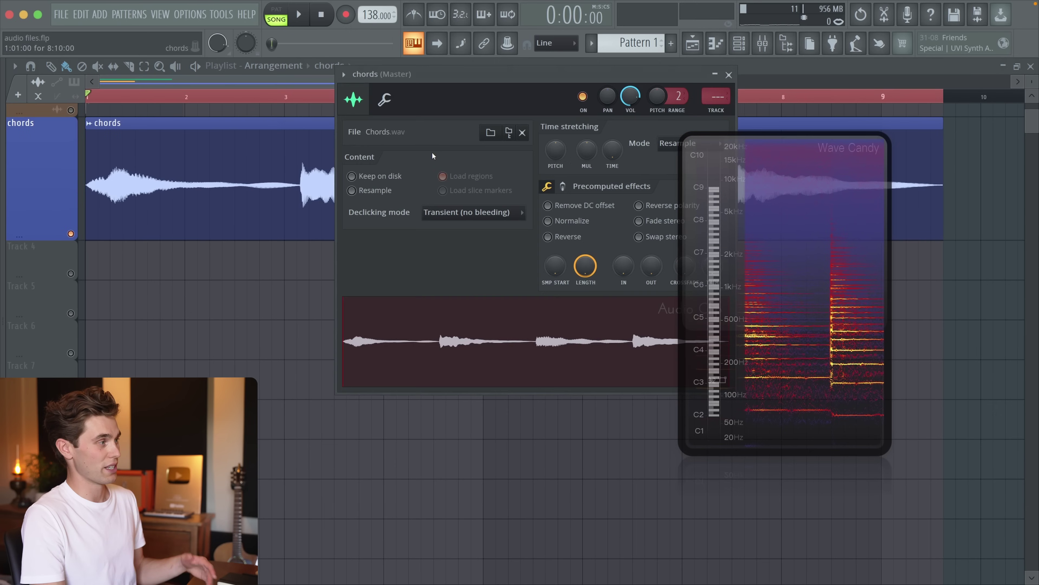
right_click(527, 328)
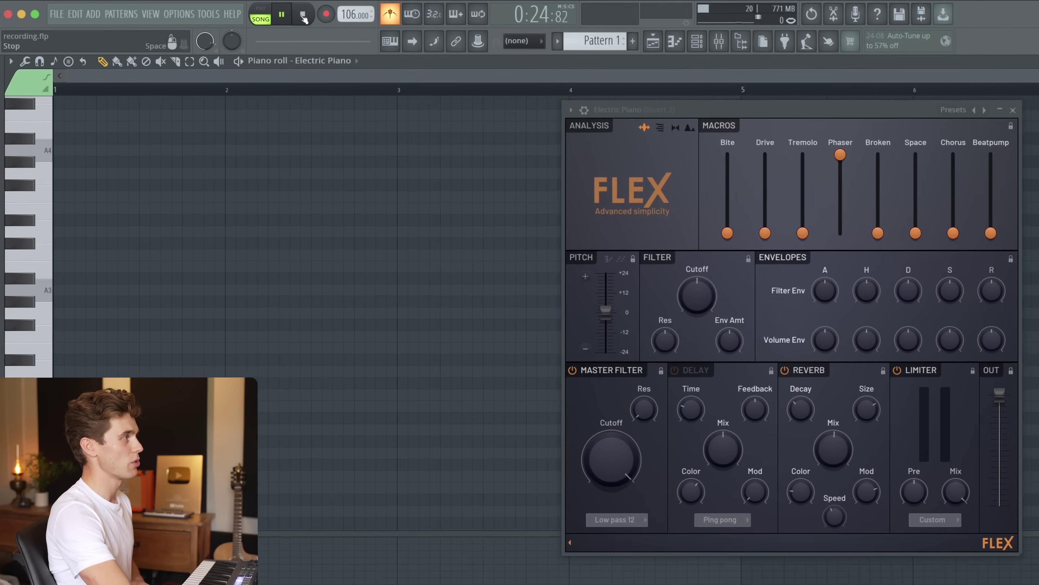
Stop playback and dump the last 2 minutes of the score log into the Electric Piano pattern.
key(space)
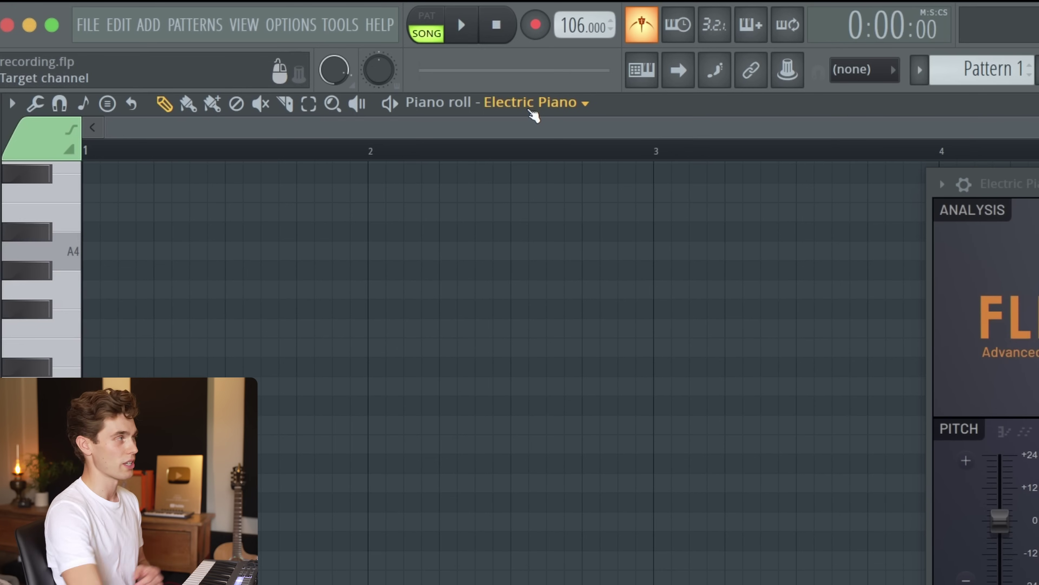
click(340, 31)
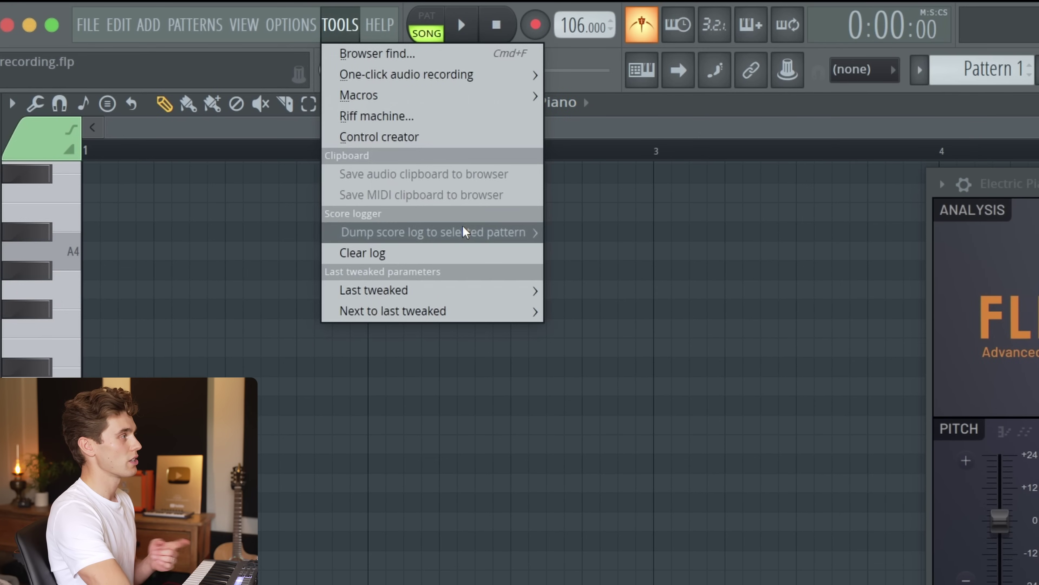
mouse_move(471, 232)
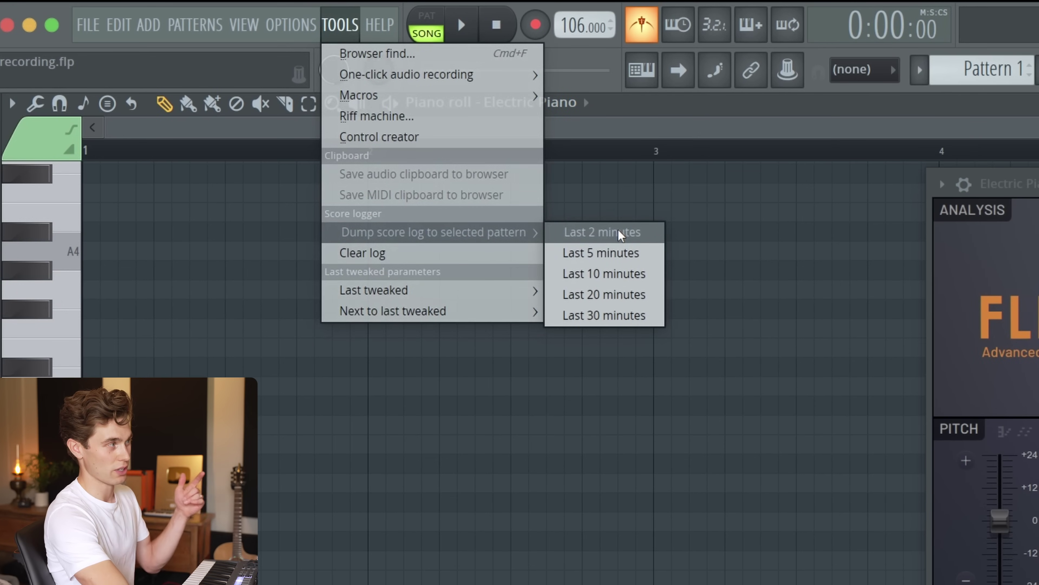
click(604, 232)
scroll(829, 159, down, 6)
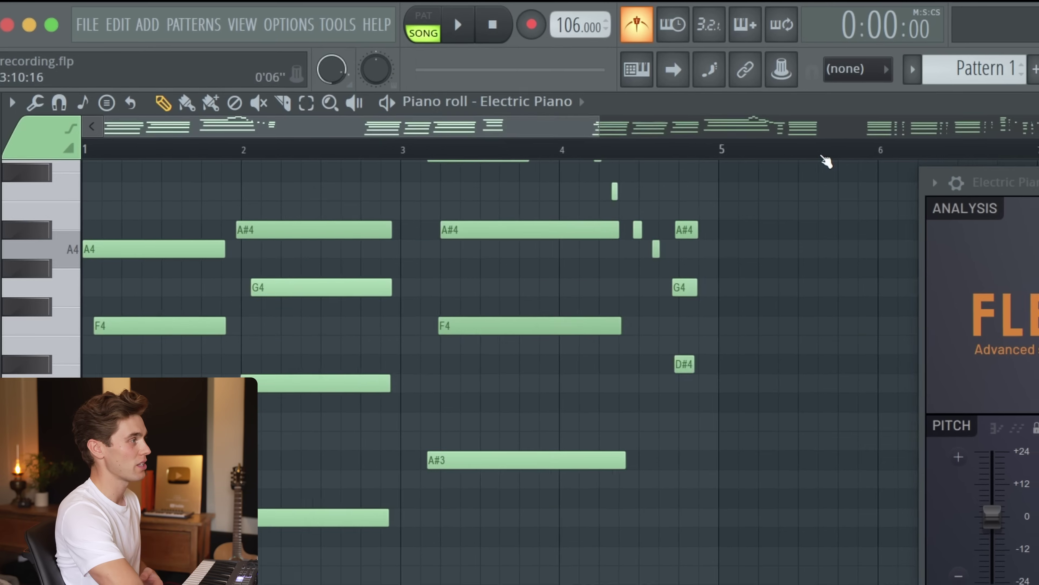
scroll(518, 237, down, 4)
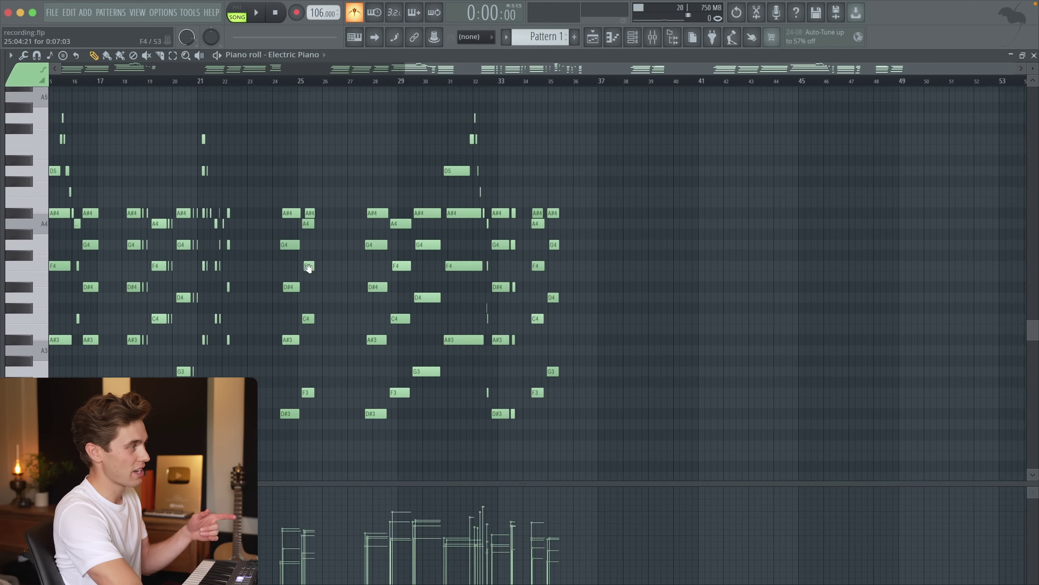
scroll(518, 236, right, 10)
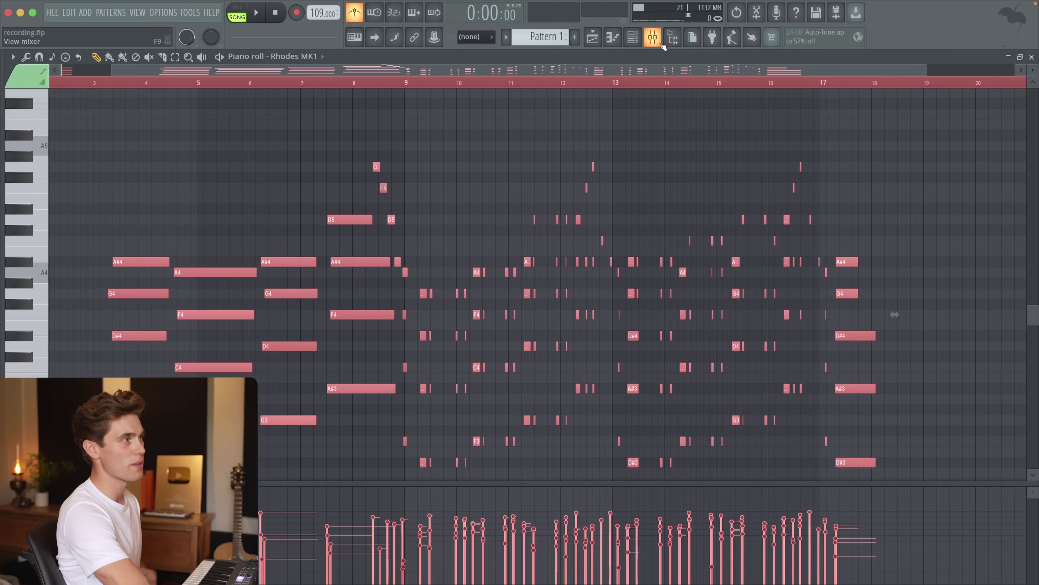
Record the master output into Edison on the Master track, then stop the recording.
click(659, 45)
drag(757, 254, 733, 224)
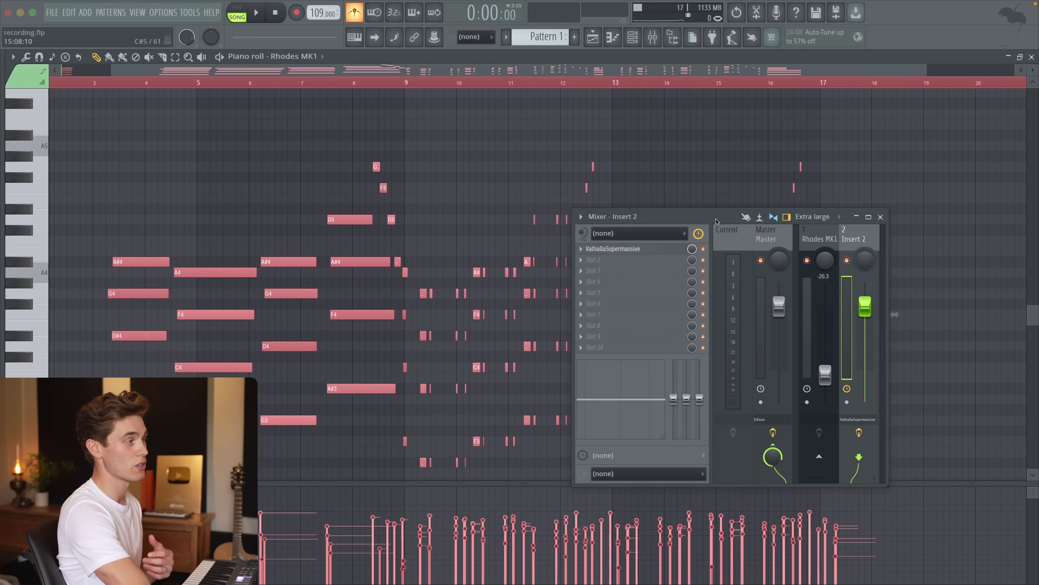
click(776, 234)
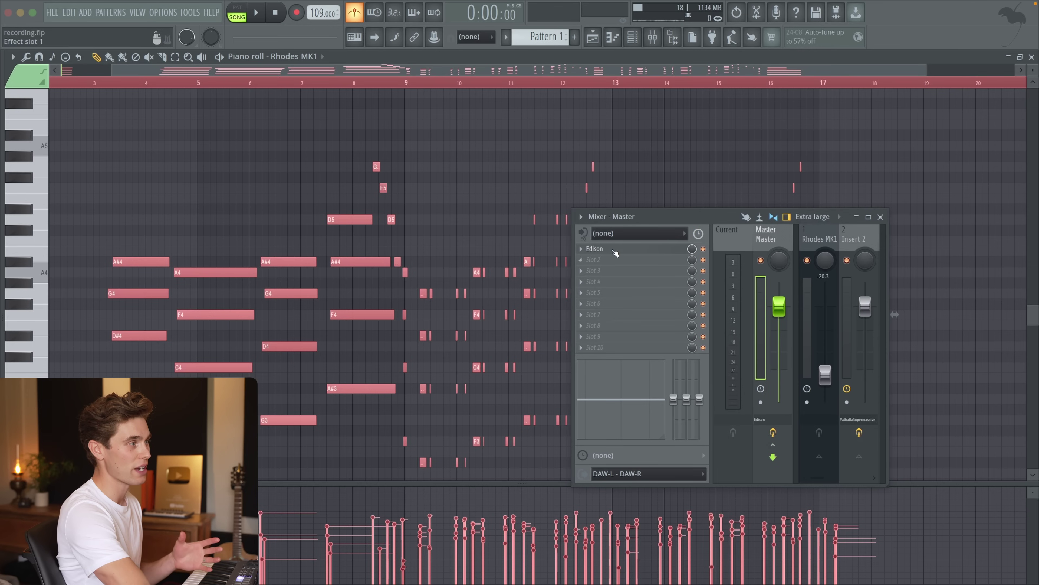
click(604, 250)
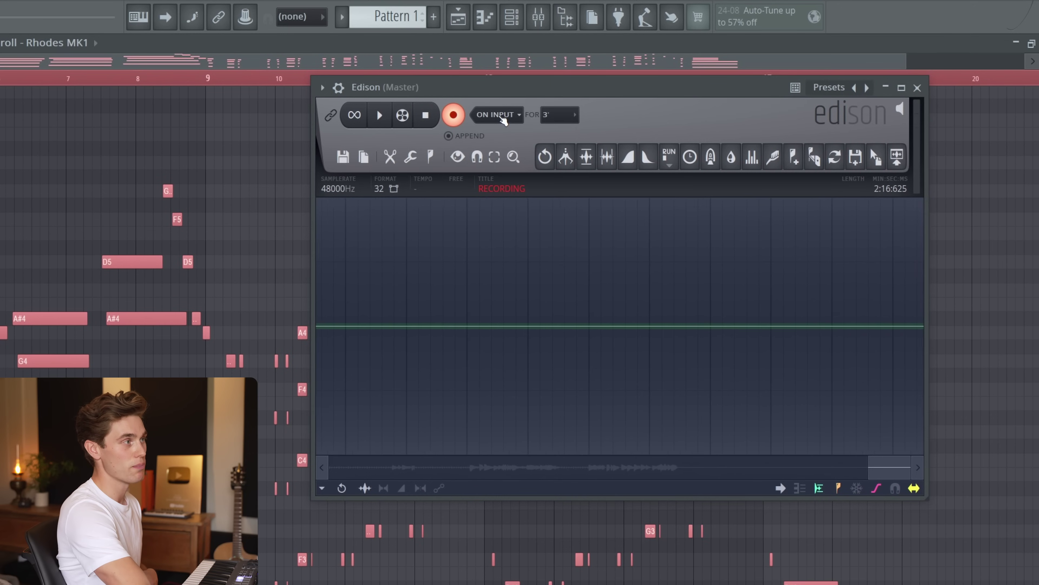
key(space)
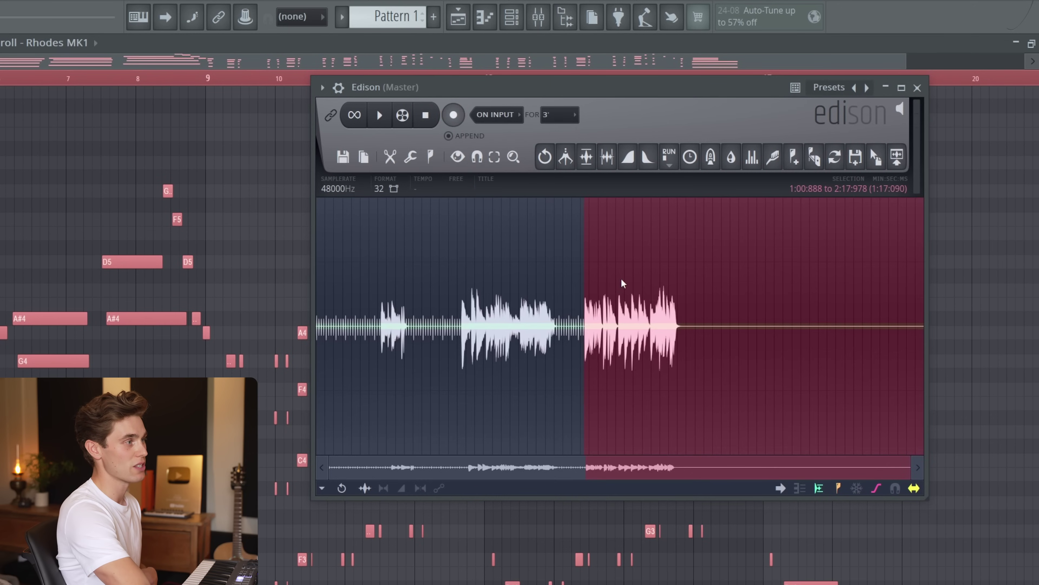
Select the recorded take's audio in Edison and drag it into the playlist.
right_click(586, 308)
key(Escape)
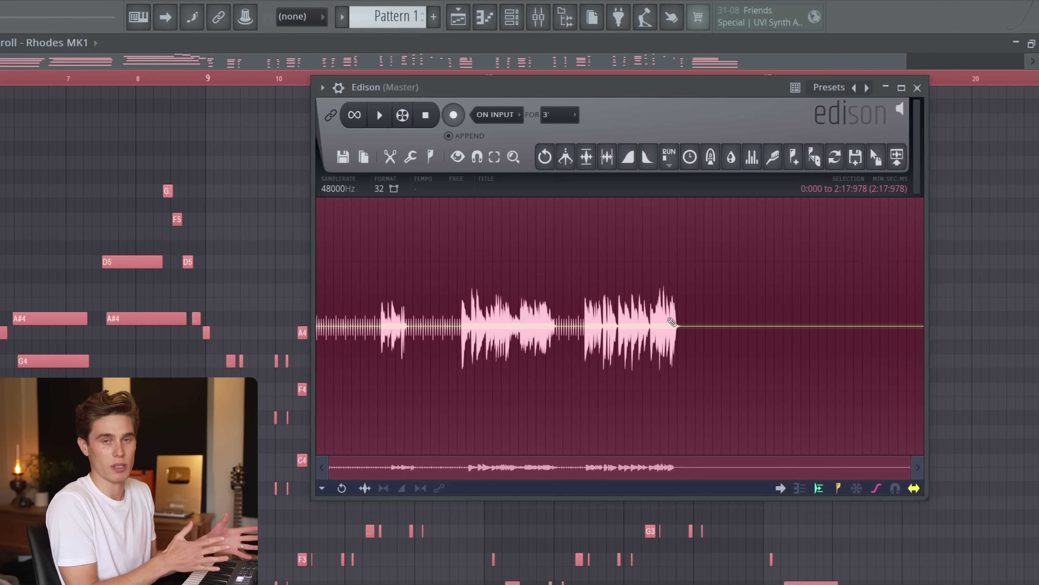
scroll(672, 322, up, 5)
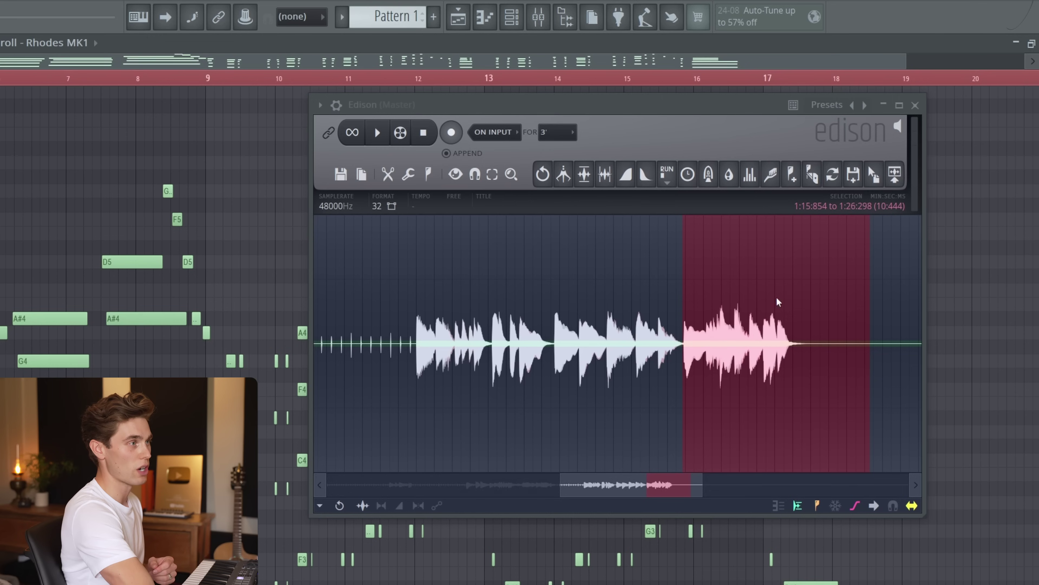
drag(874, 174, 276, 168)
drag(146, 98, 93, 96)
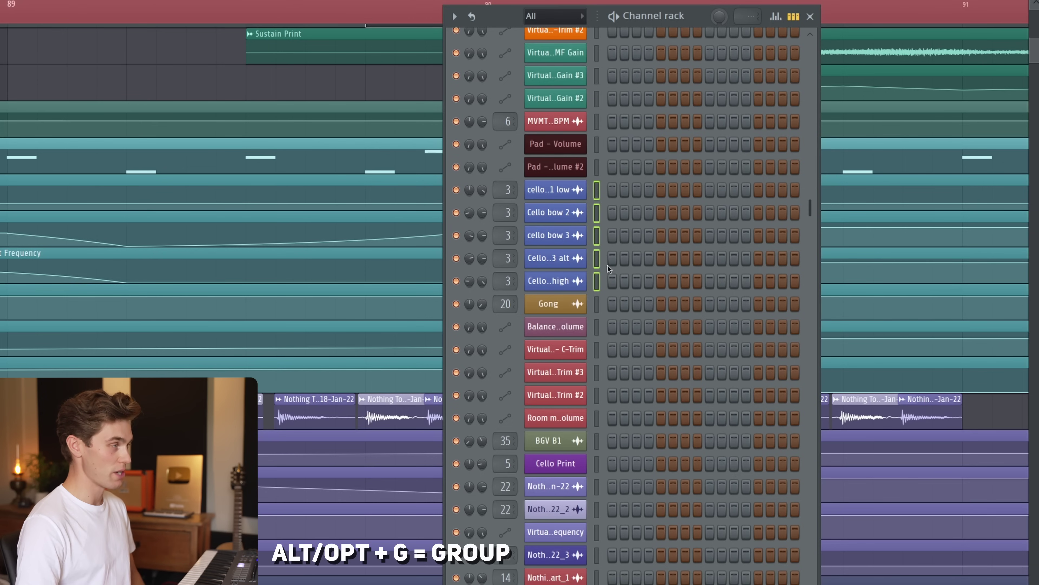
Group the selected cello channels under a new channel rack group named 'Cello'.
key(alt+g)
text(Cello)
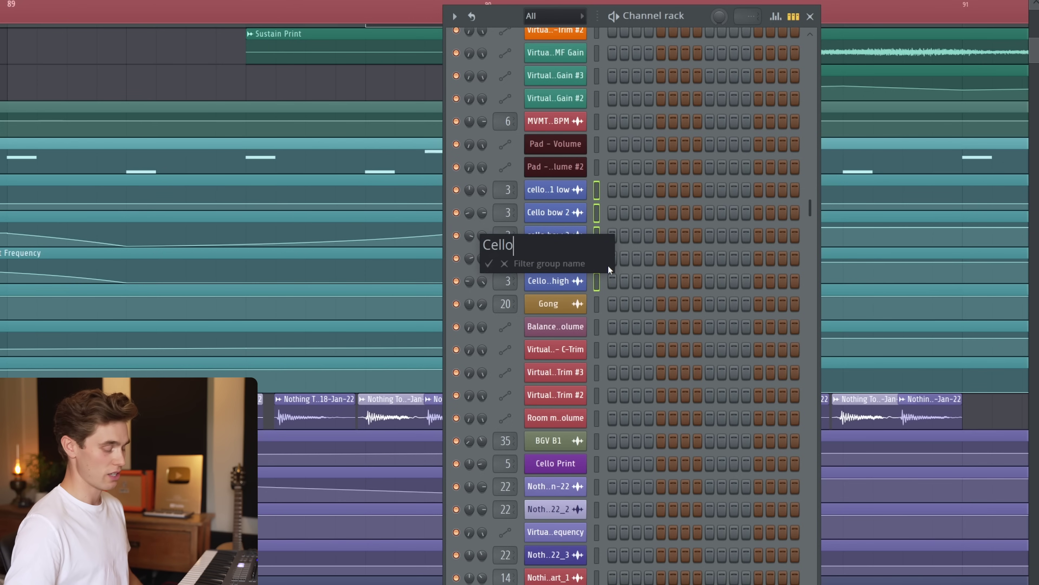
key(Return)
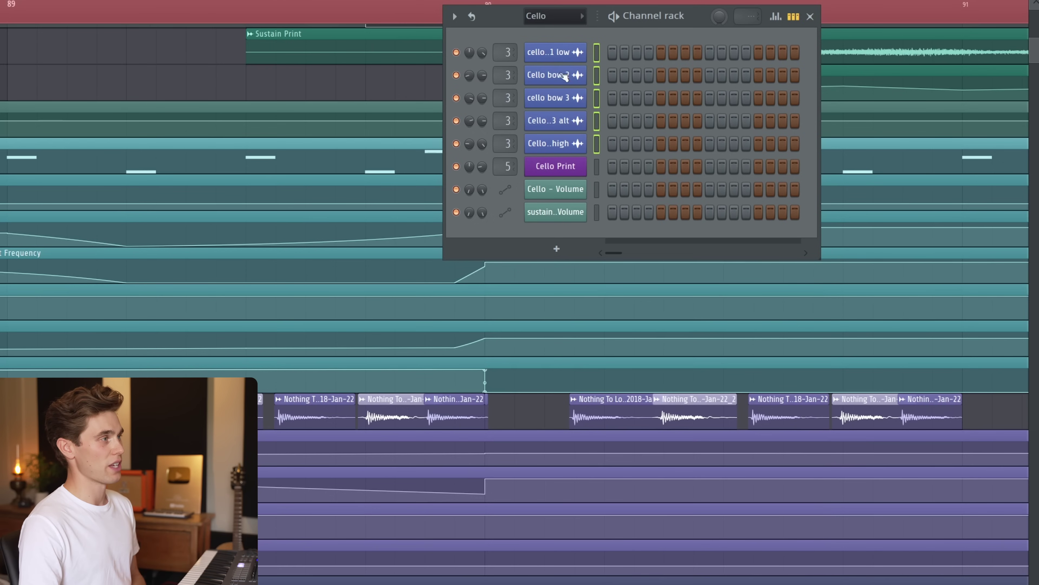
Filter the channel rack to the Drums group, then switch back to All channels.
click(571, 16)
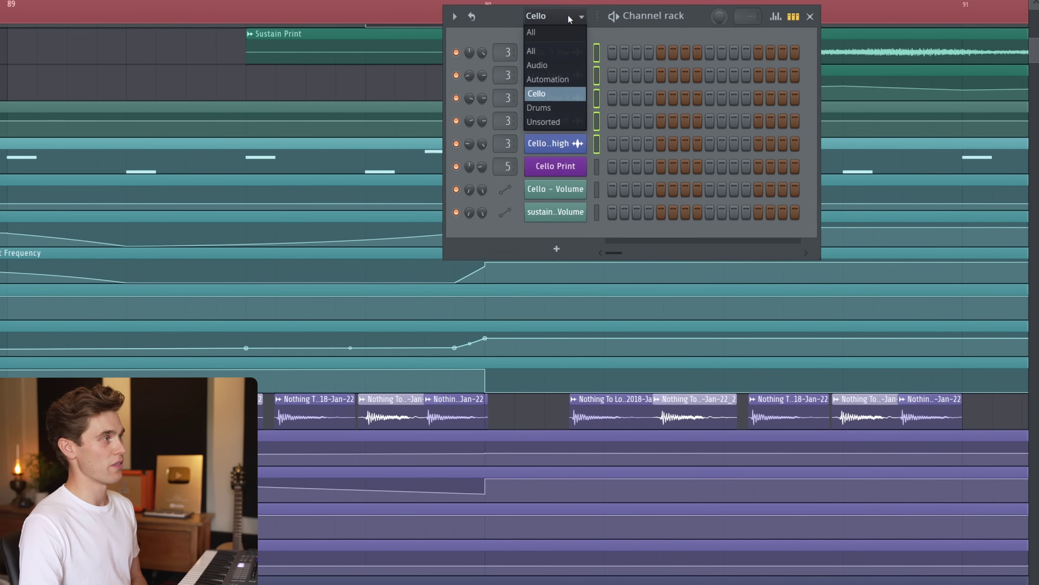
click(538, 109)
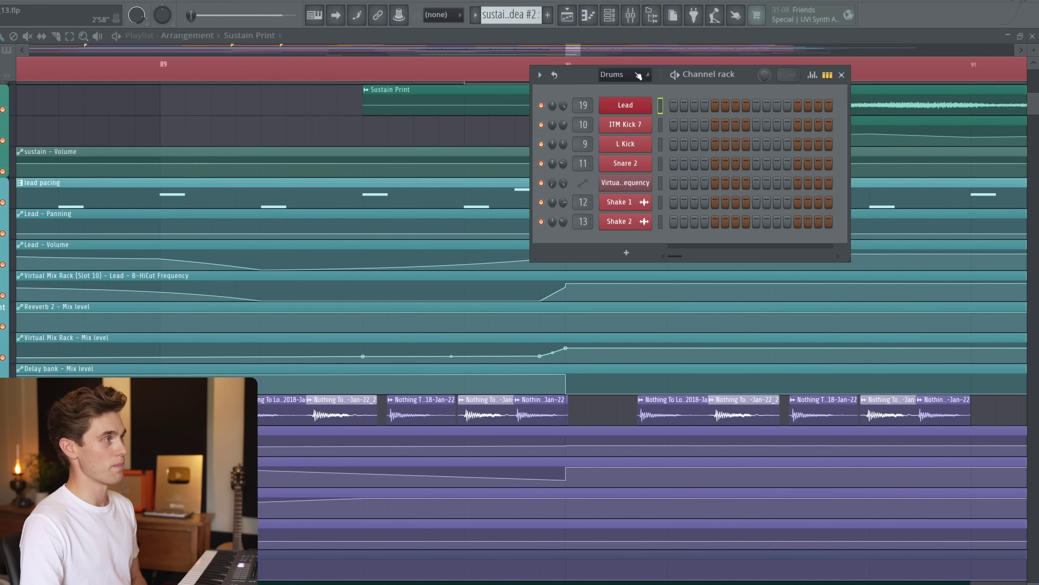
click(568, 26)
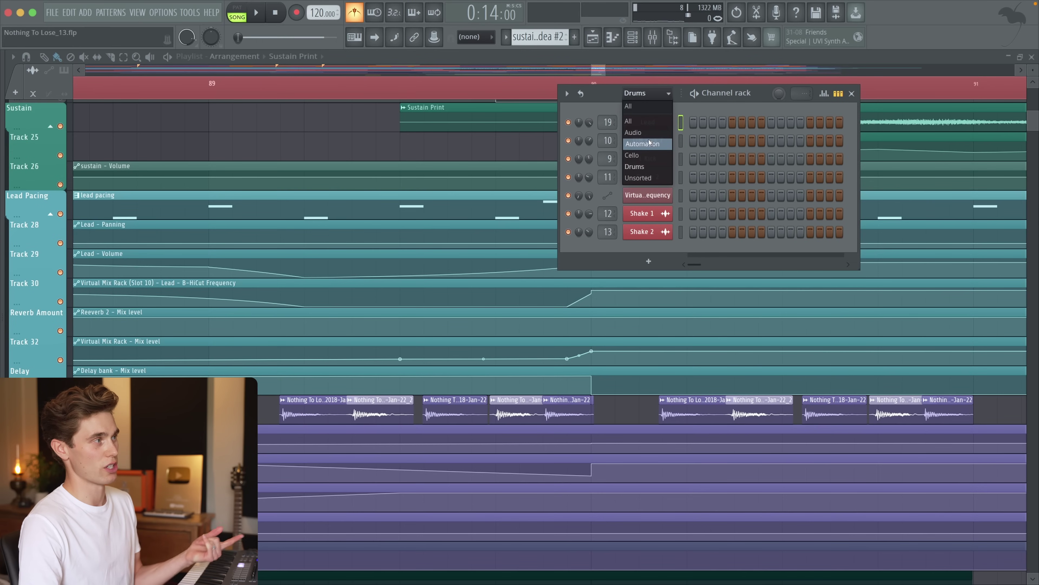
click(638, 108)
scroll(682, 223, down, 5)
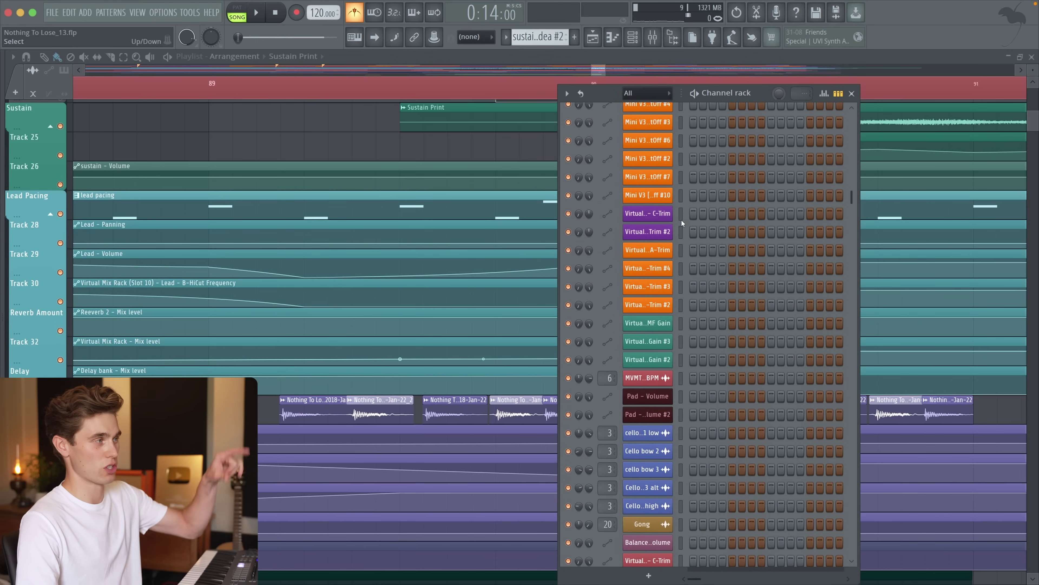